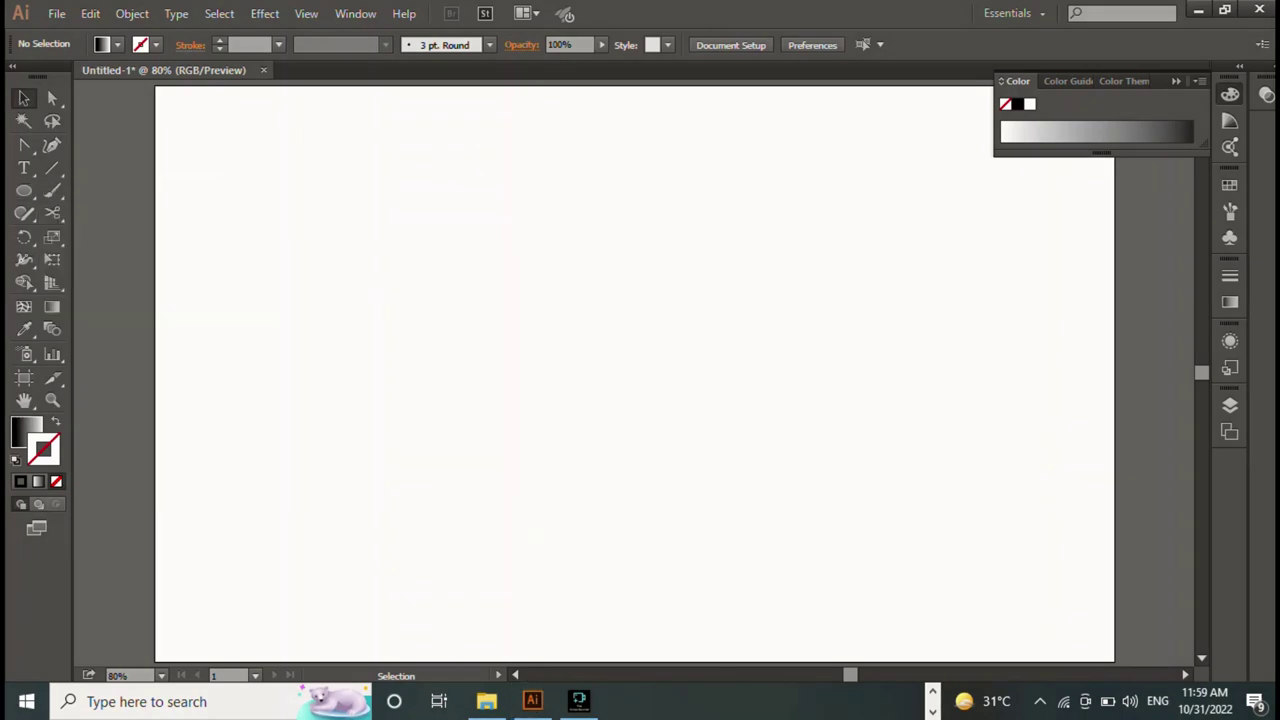
# Step: Draw a tall unfilled rectangle, place a copy slightly right, and give it a thin black outline
pyautogui.moveTo(396, 151)
pyautogui.mouseDown()
pyautogui.moveTo(552, 372)
pyautogui.moveTo(464, 386)
pyautogui.moveTo(475, 507)
pyautogui.moveTo(466, 451)
pyautogui.mouseUp()
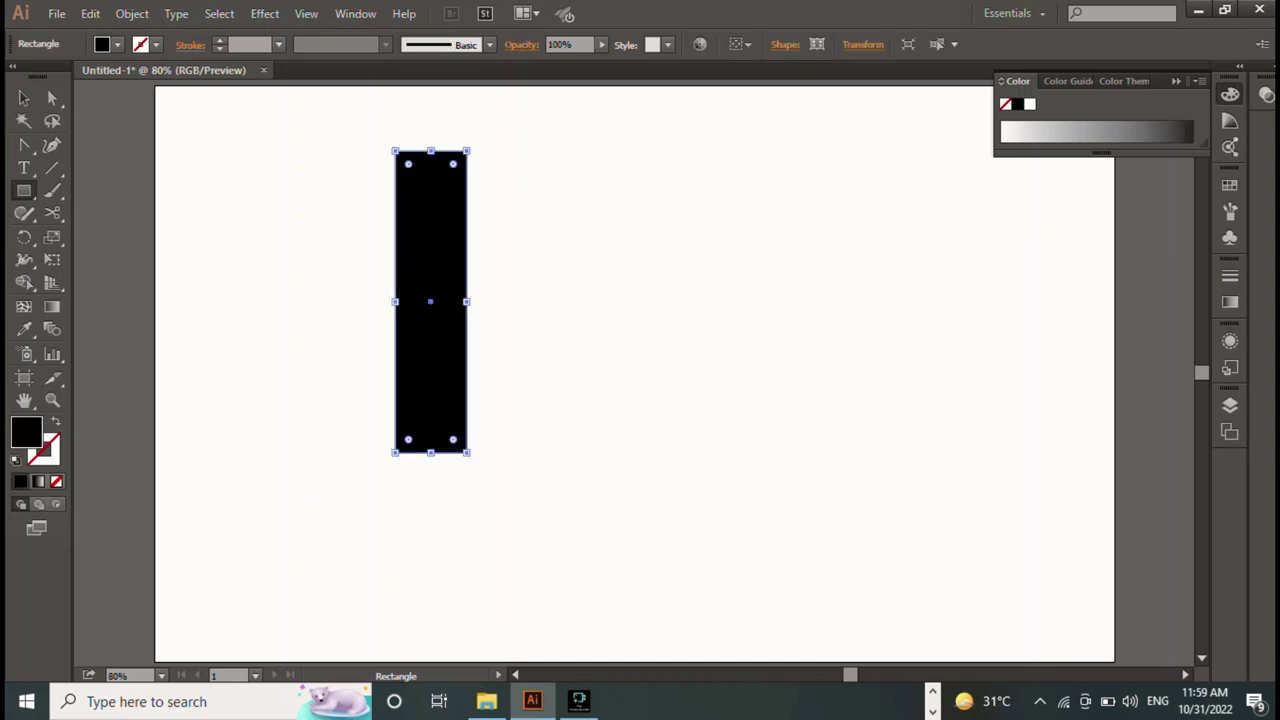
pyautogui.press('/')
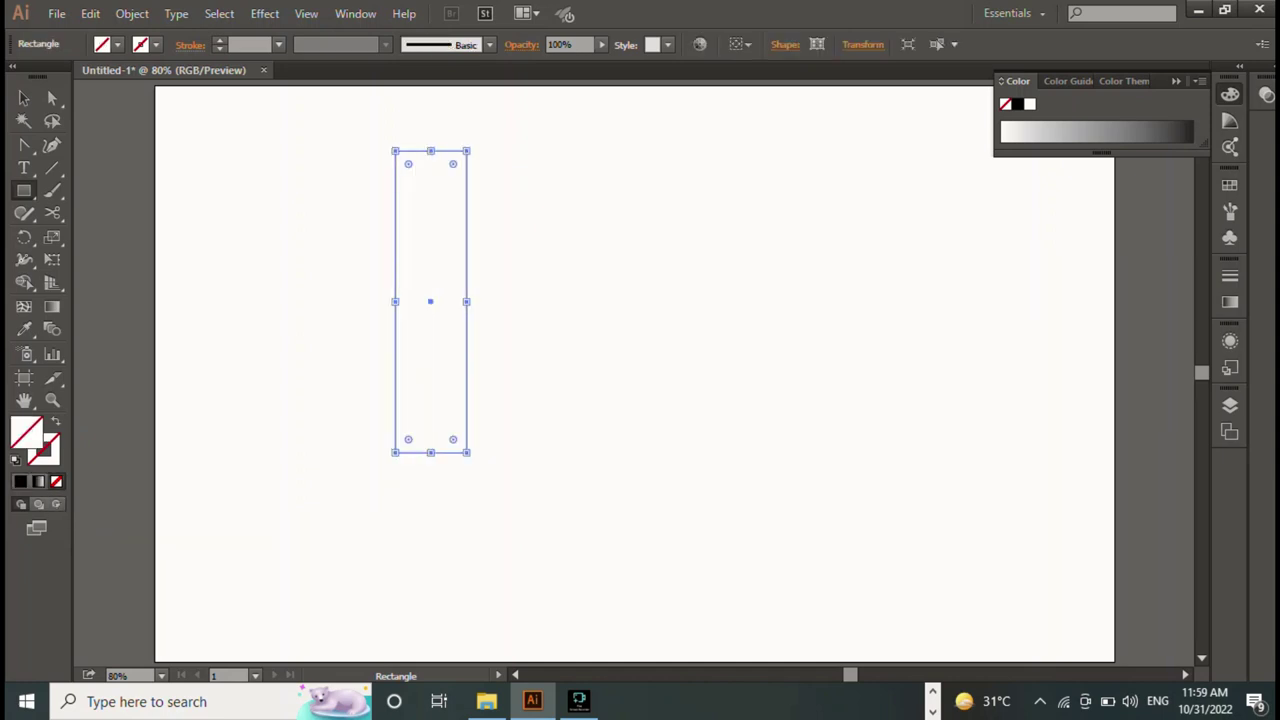
pyautogui.press('v')
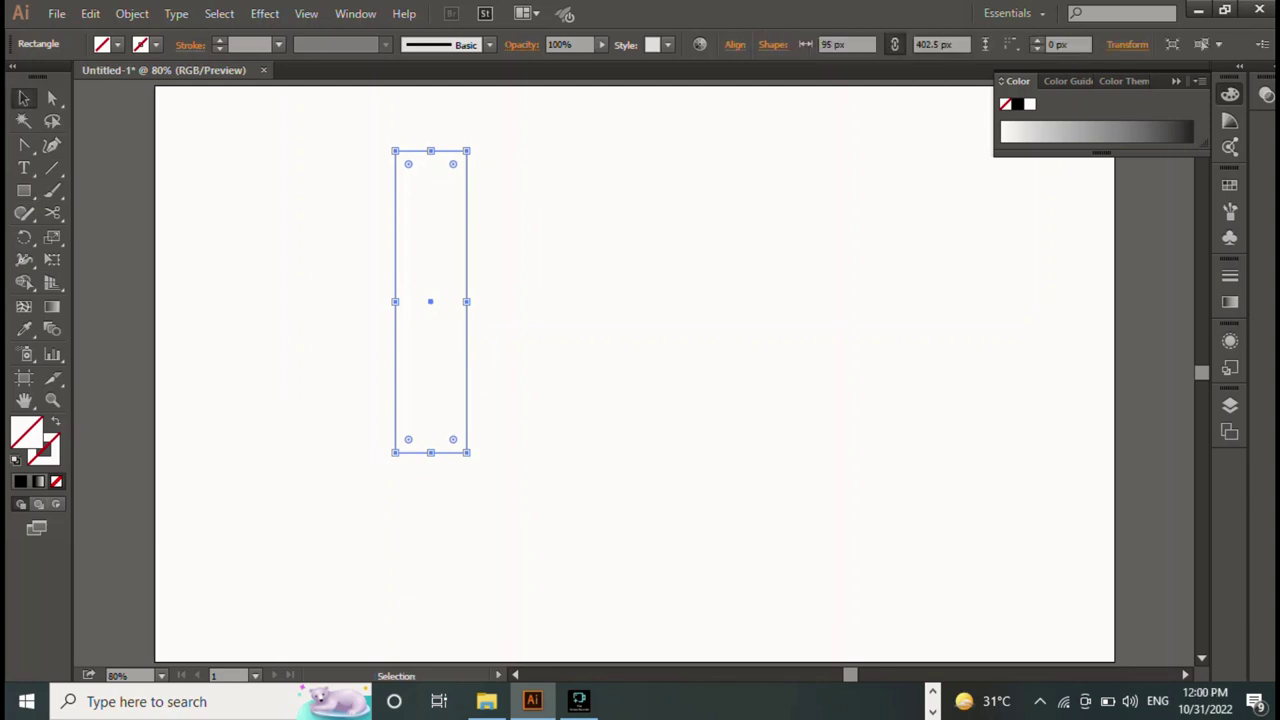
pyautogui.moveTo(466, 301)
pyautogui.mouseDown()
pyautogui.moveTo(489, 301)
pyautogui.moveTo(400, 279)
pyautogui.mouseUp()
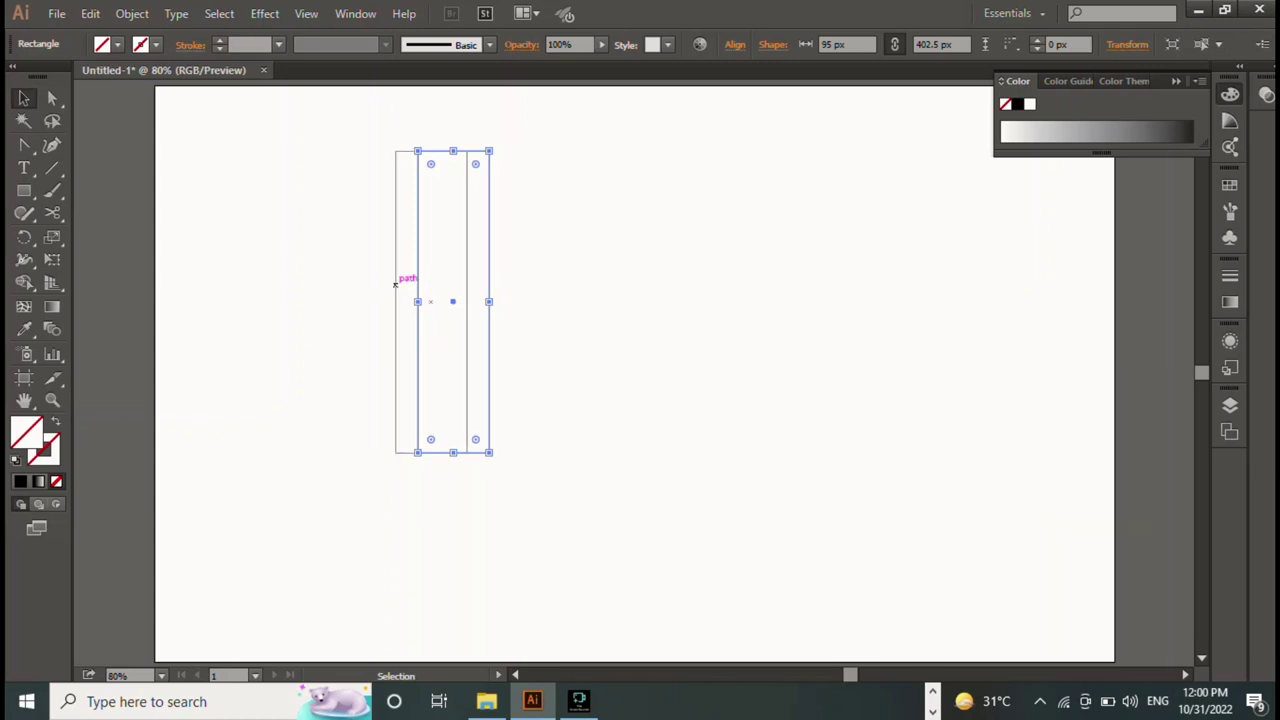
pyautogui.click(20, 481)
# Step: Give the right-hand rectangle copy a black outline
pyautogui.hotkey('ctrl', 'shift', 'a')
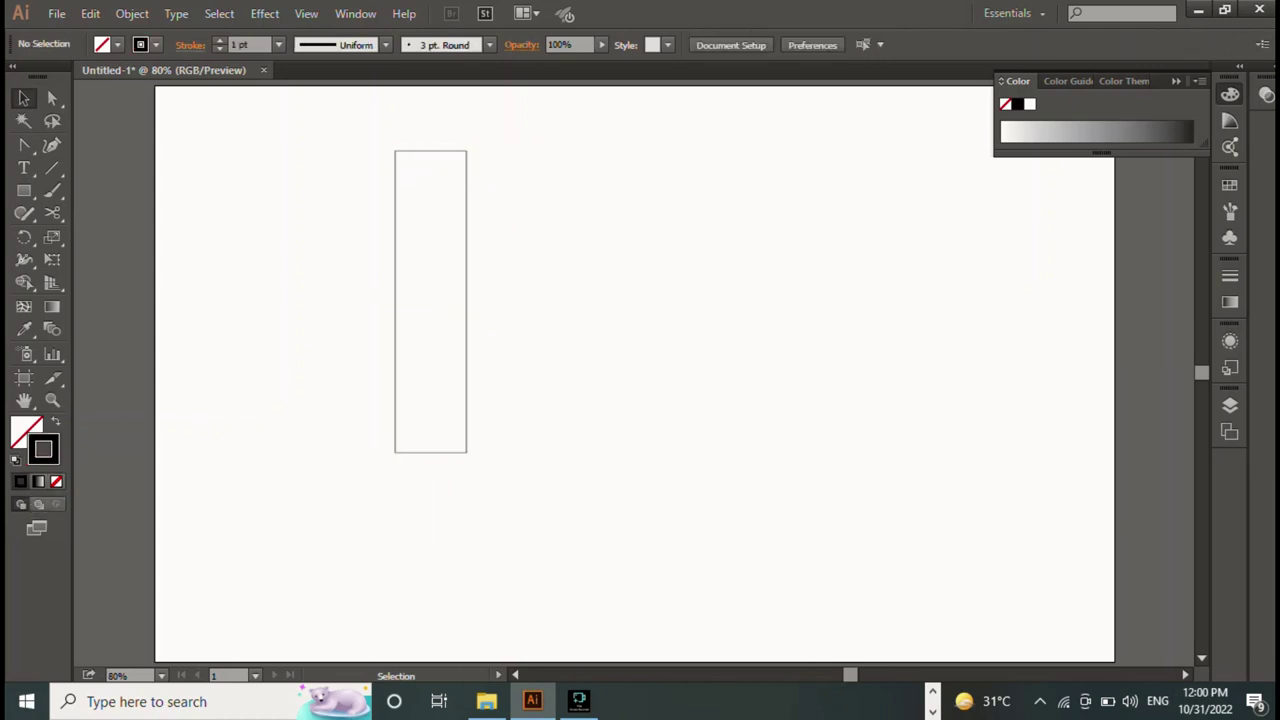
pyautogui.hotkey('ctrl', 'a')
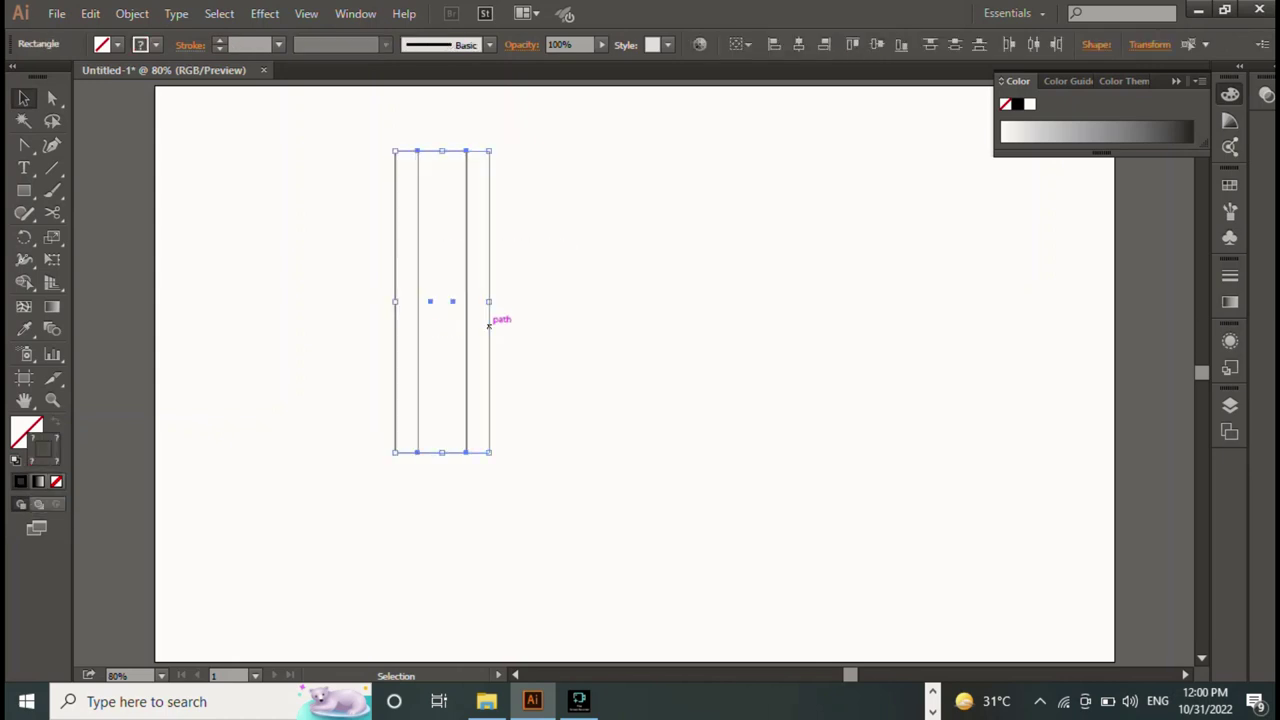
pyautogui.hotkey('ctrl', 'shift', 'a')
pyautogui.click(488, 330)
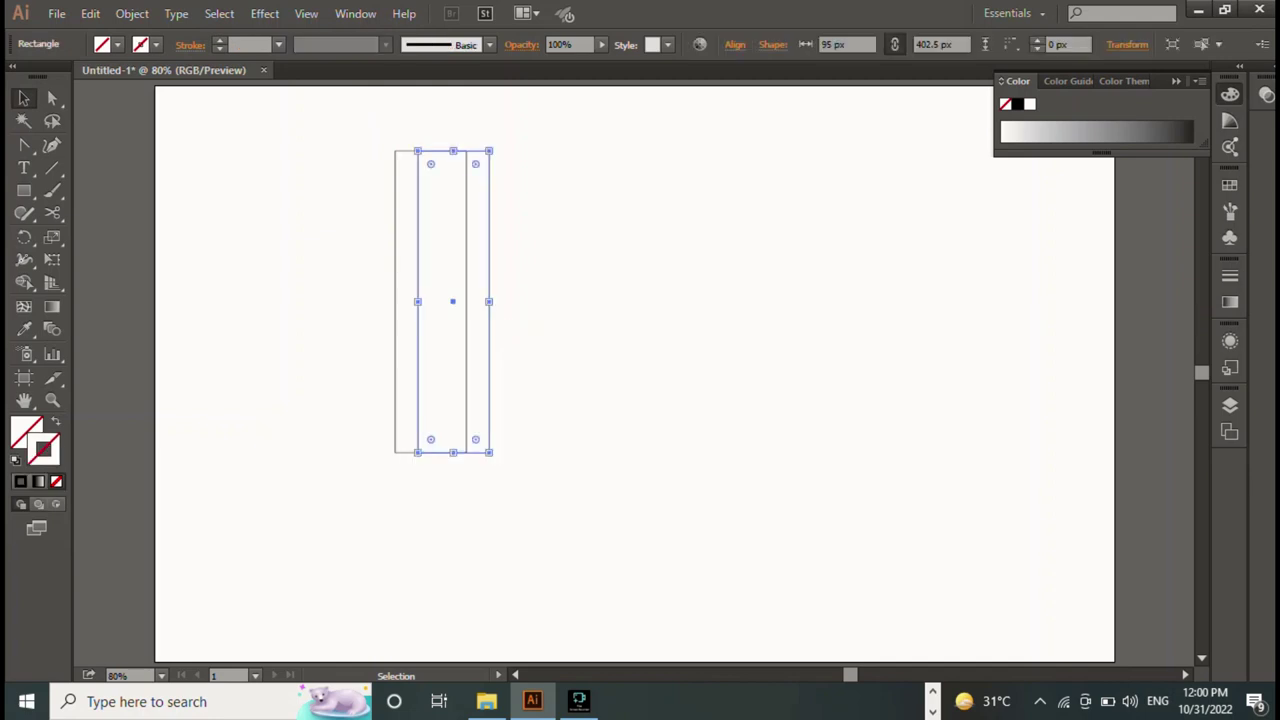
pyautogui.press(',')
pyautogui.hotkey('ctrl', 'shift', 'a')
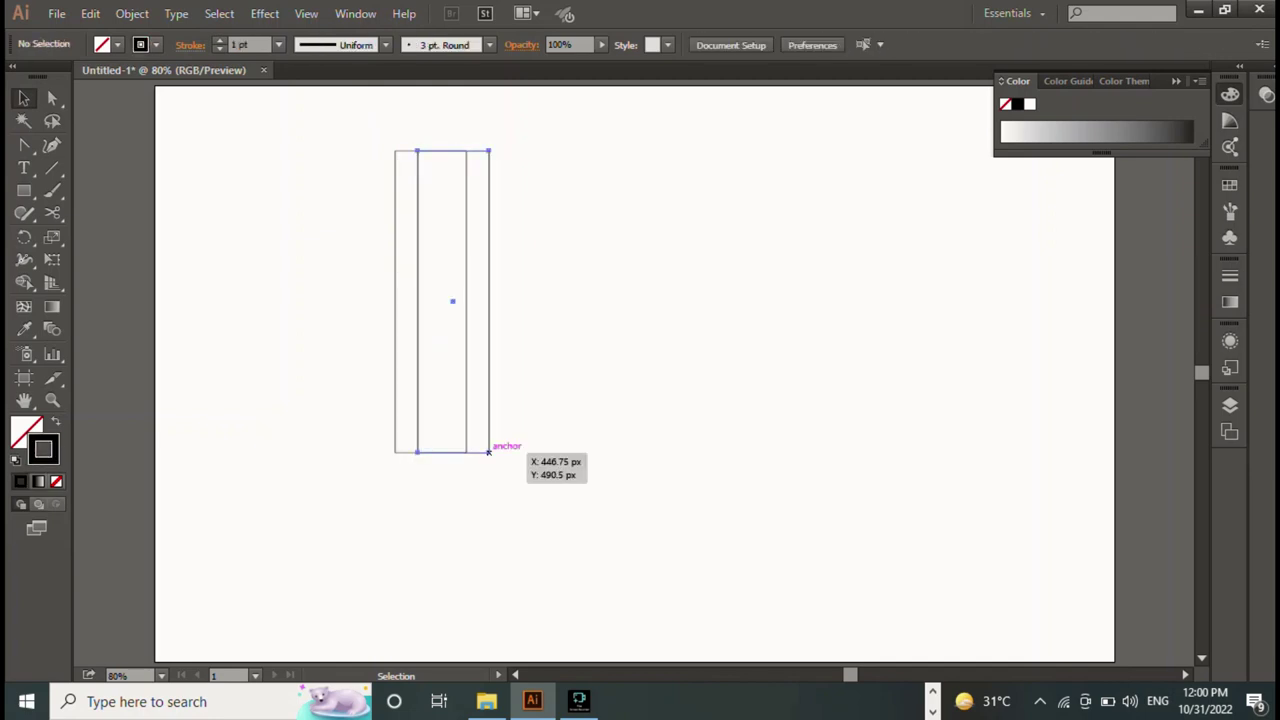
# Step: Move the copy back over the original, shortening it from the bottom and widening it rightward
pyautogui.click(489, 452)
pyautogui.moveTo(451, 300); pyautogui.dragTo(443, 300)
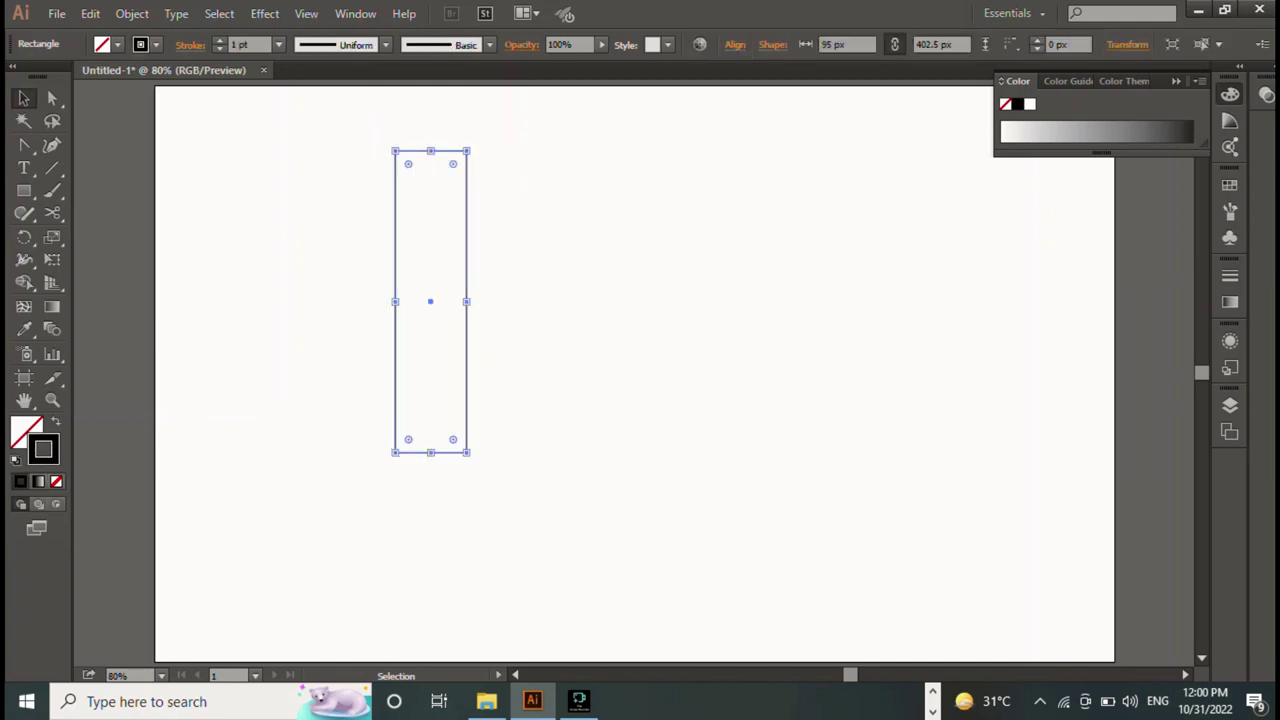
pyautogui.moveTo(430, 452)
pyautogui.mouseDown()
pyautogui.moveTo(476, 396)
pyautogui.moveTo(466, 387)
pyautogui.mouseUp()
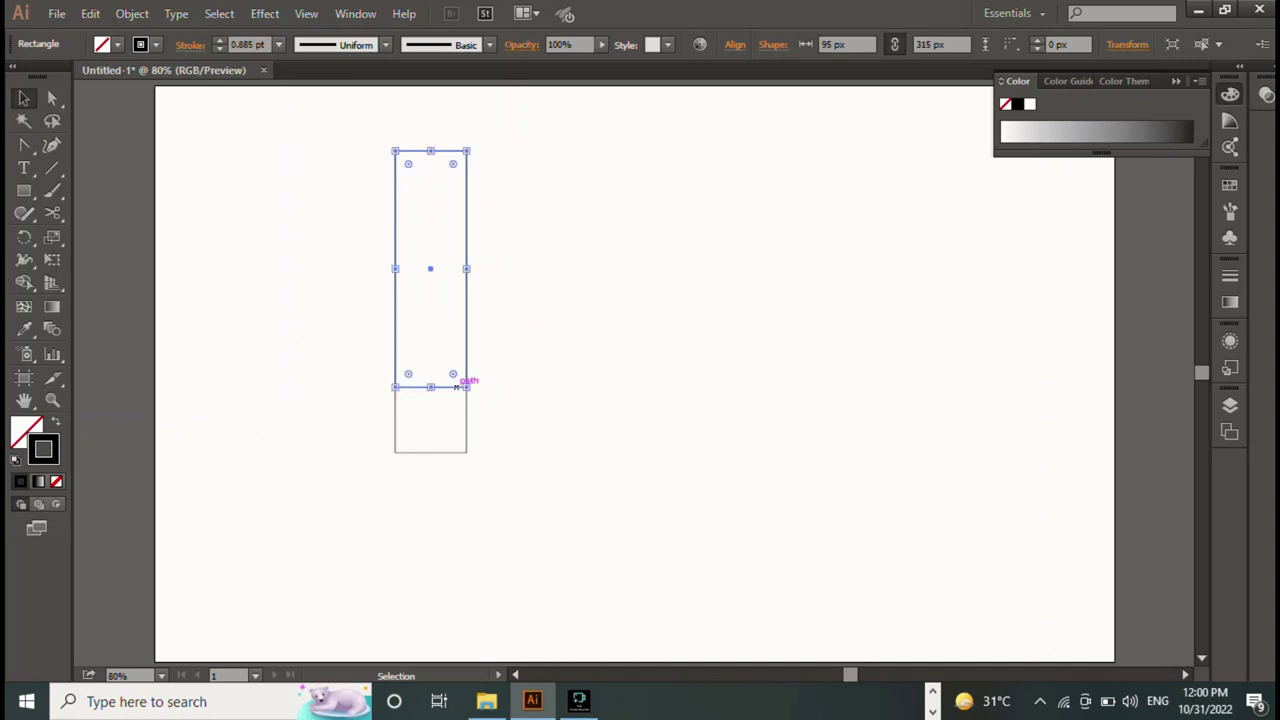
pyautogui.moveTo(466, 269); pyautogui.dragTo(506, 269)
pyautogui.hotkey('ctrl', 'shift', 'a')
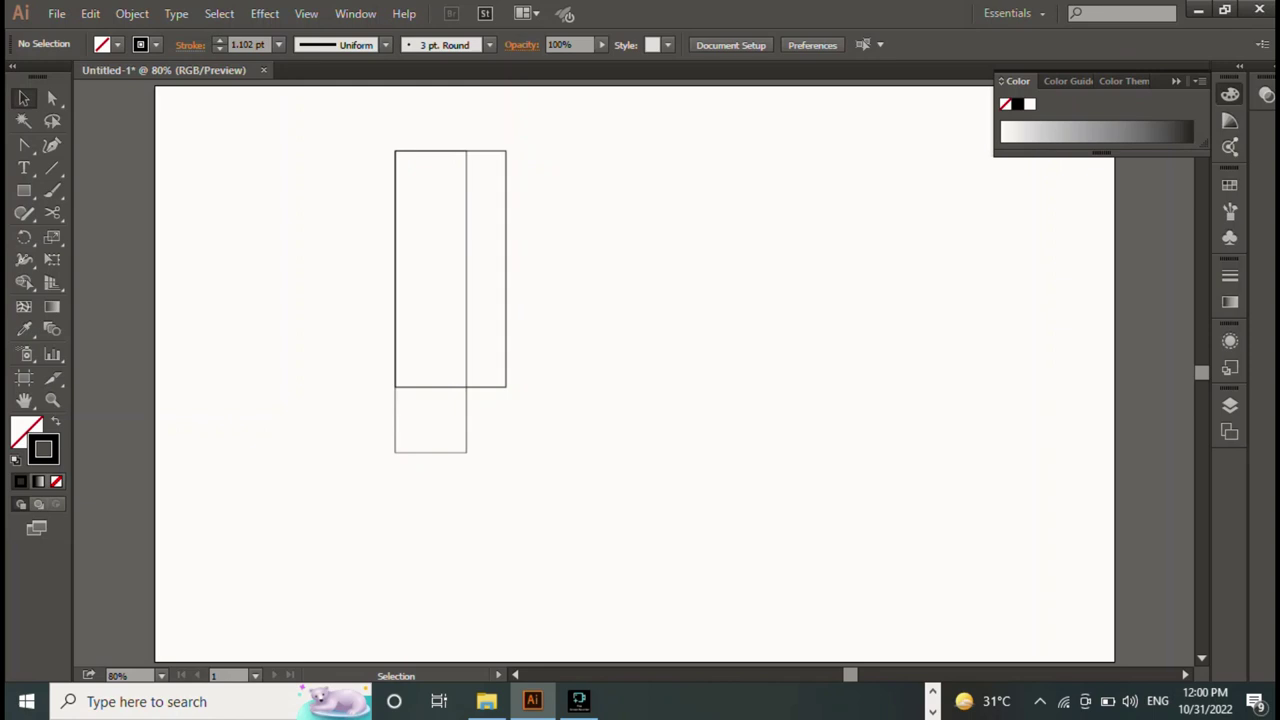
# Step: Draw two horizontal lines: the upper one past the right side, the lower spanning the wide rectangle
pyautogui.press('p')
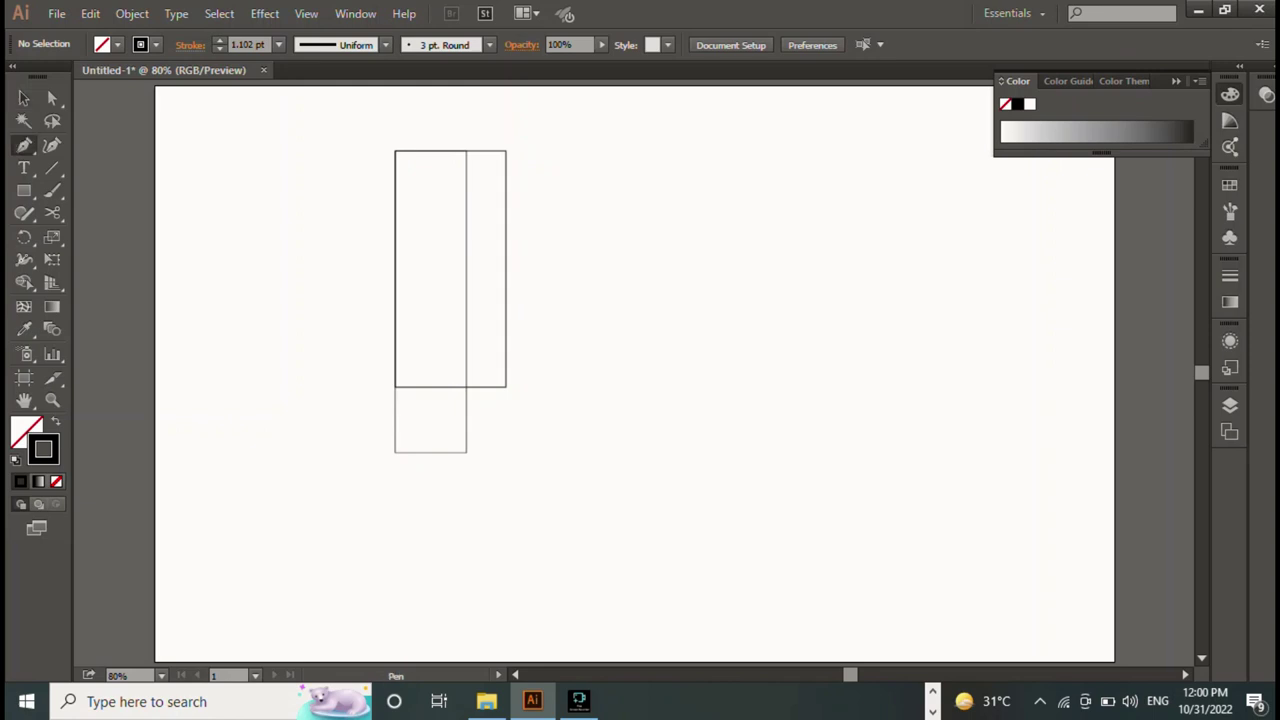
pyautogui.click(395, 211)
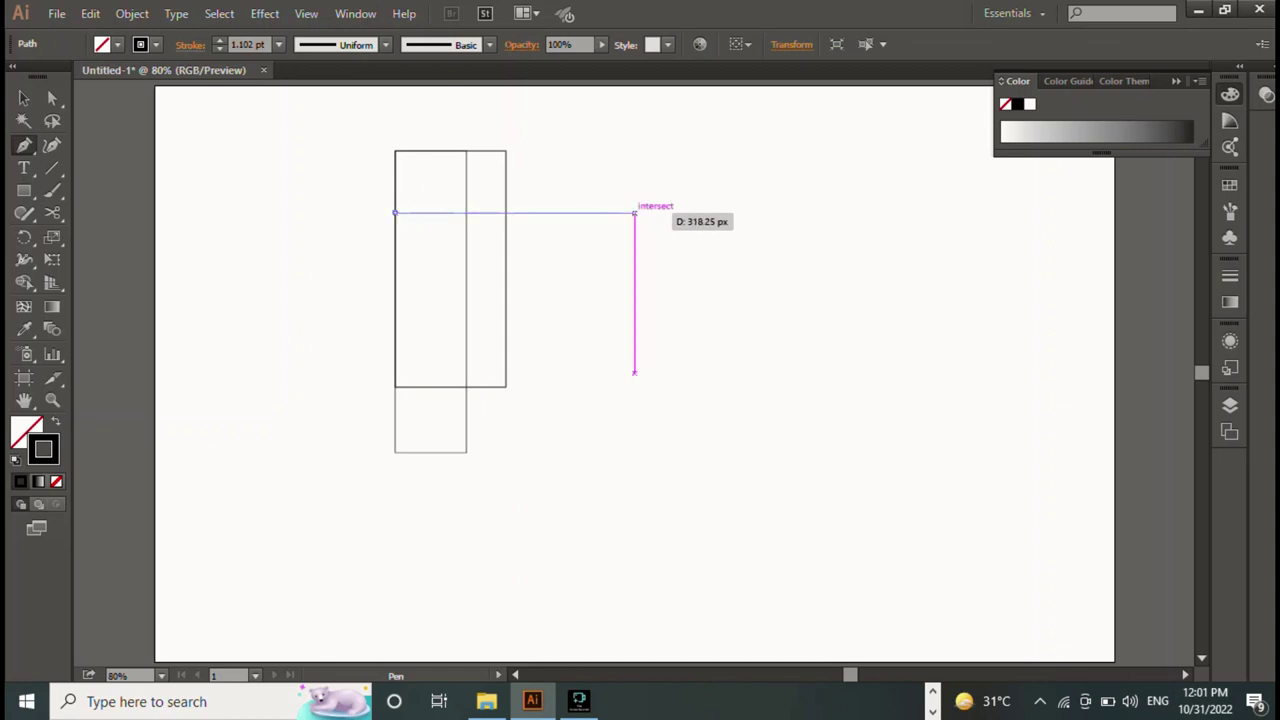
pyautogui.click(634, 212)
pyautogui.press('Escape')
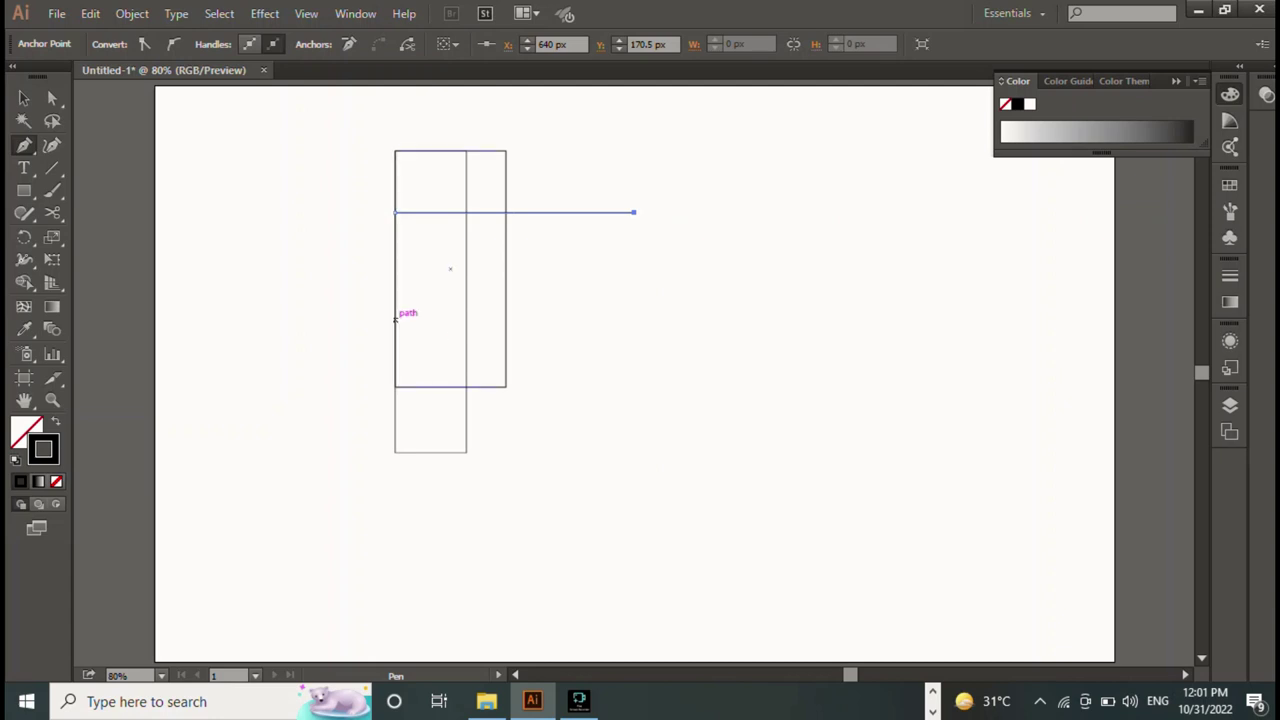
pyautogui.click(395, 324)
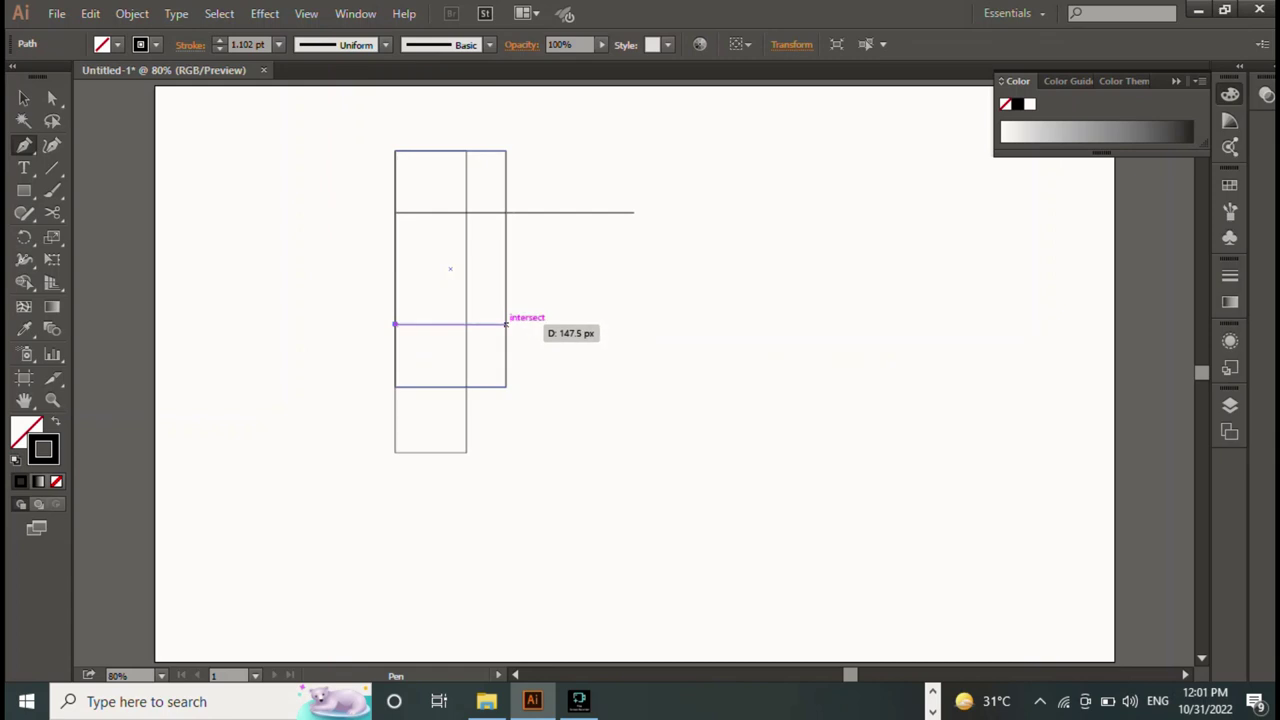
pyautogui.click(506, 324)
pyautogui.press('v')
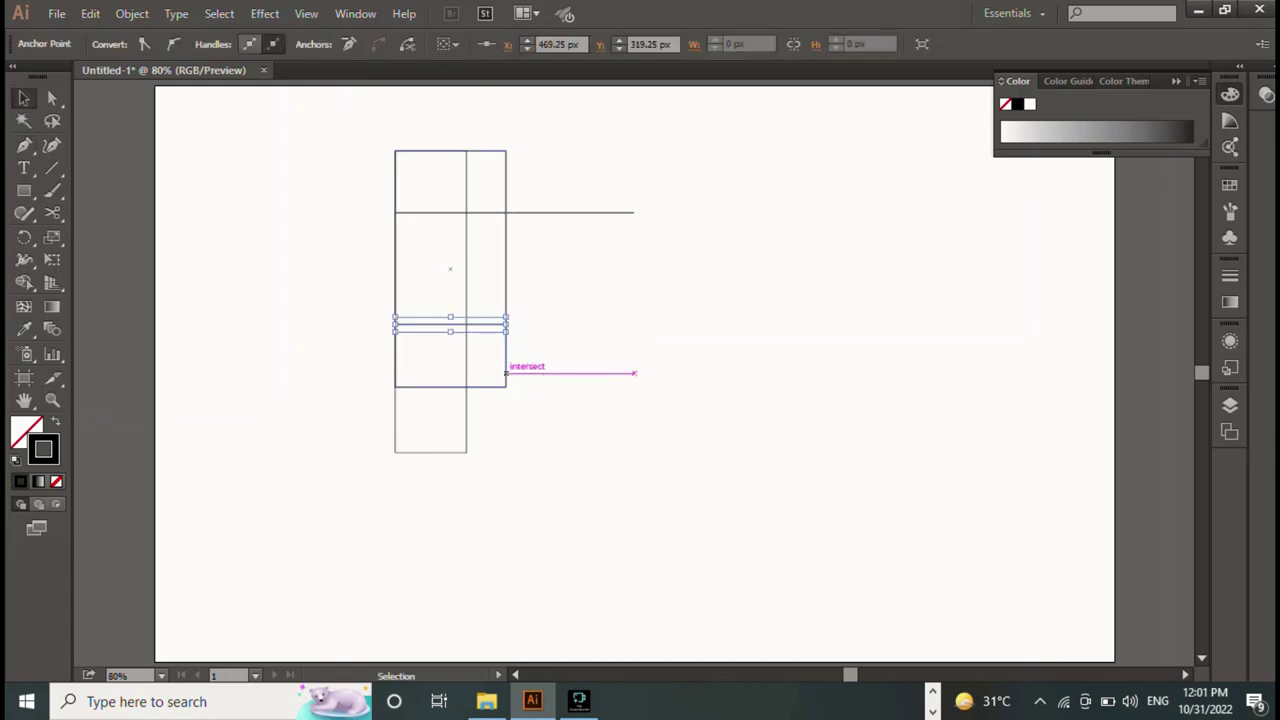
pyautogui.hotkey('ctrl', 'shift', 'a')
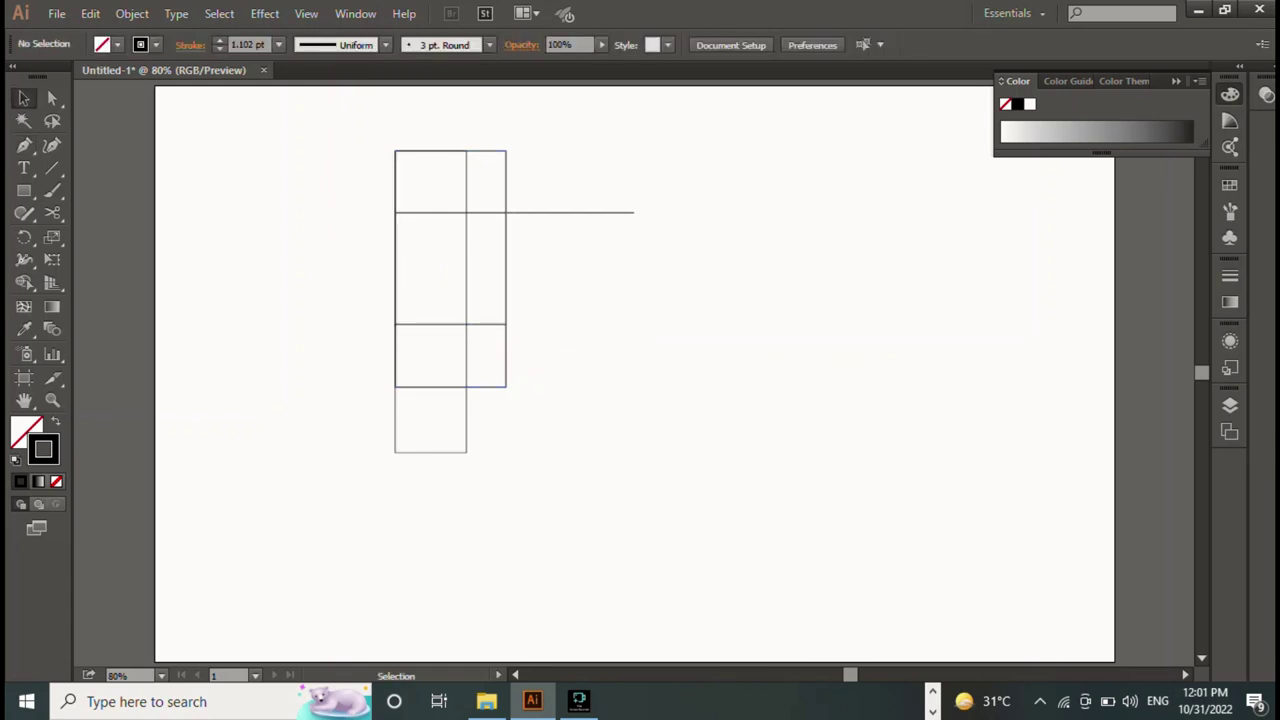
pyautogui.moveTo(24, 190); pyautogui.dragTo(100, 234)
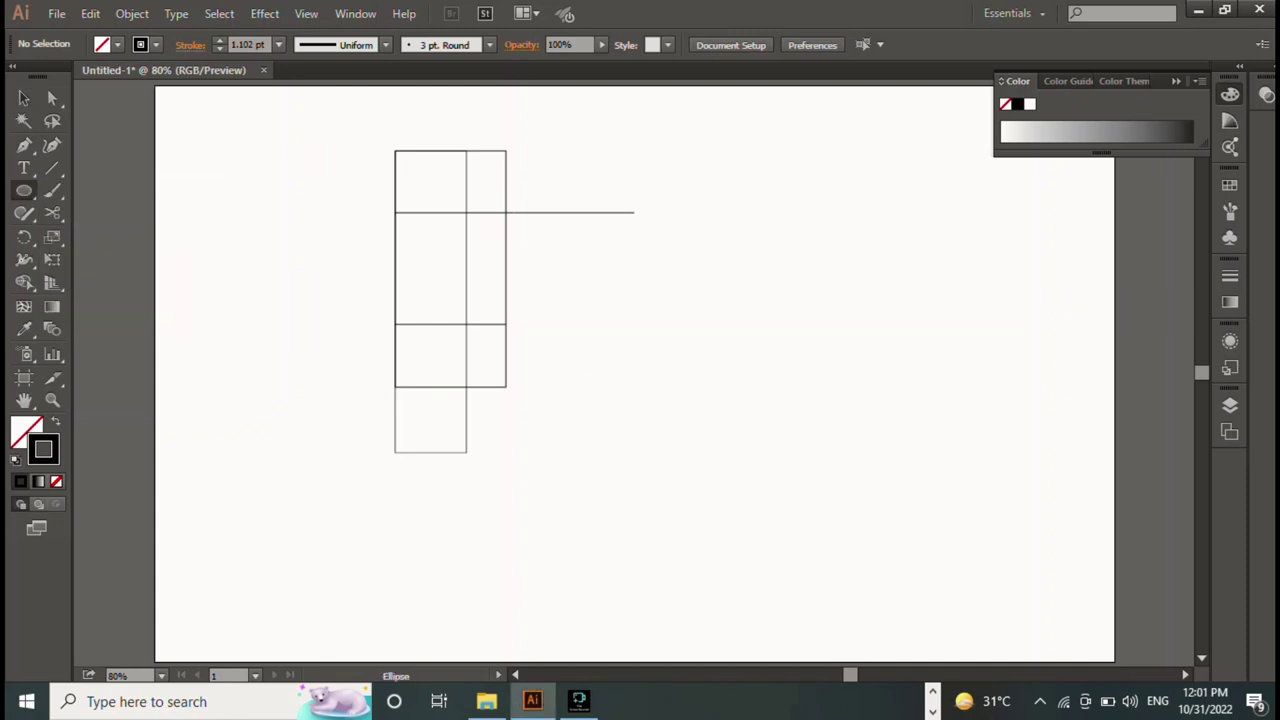
# Step: Draw a large circle over the rectangles' top with a 65 px circle inside its upper edge
pyautogui.moveTo(396, 167)
pyautogui.mouseDown()
pyautogui.moveTo(450, 202)
pyautogui.moveTo(466, 157)
pyautogui.mouseUp()
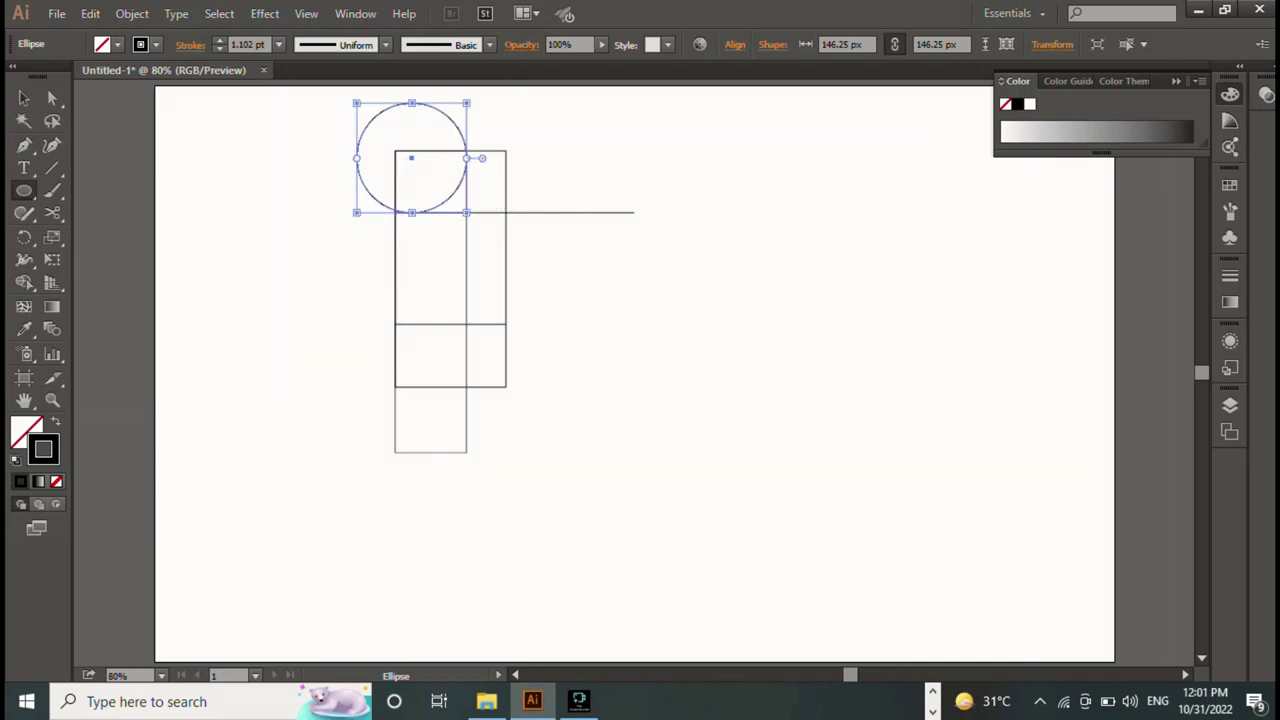
pyautogui.moveTo(304, 112)
pyautogui.mouseDown()
pyautogui.moveTo(369, 178)
pyautogui.moveTo(411, 157)
pyautogui.mouseUp()
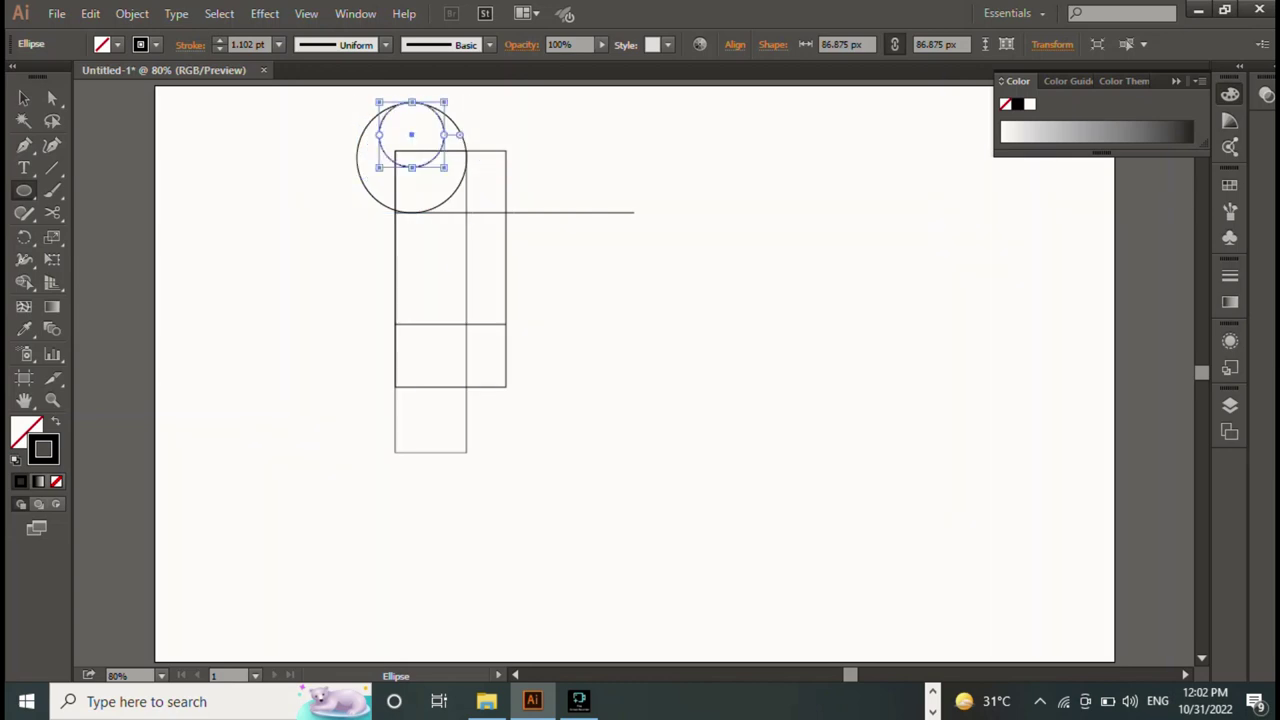
pyautogui.moveTo(378, 102)
pyautogui.mouseDown()
pyautogui.moveTo(431, 154)
pyautogui.moveTo(406, 126)
pyautogui.mouseUp()
pyautogui.press('v')
pyautogui.hotkey('ctrl', 'shift', 'a')
pyautogui.hotkey('ctrl', 'shift', 'a')
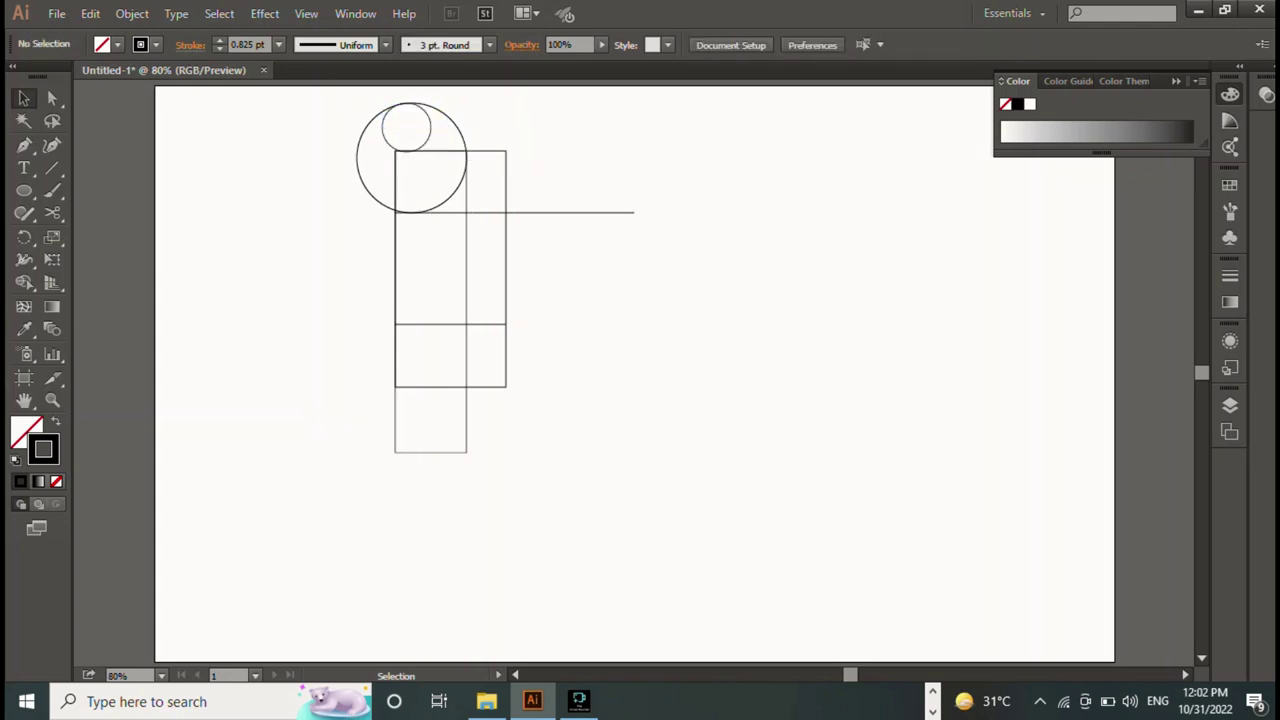
pyautogui.moveTo(334, 86); pyautogui.dragTo(398, 218)
pyautogui.hotkey('shift', 'm')
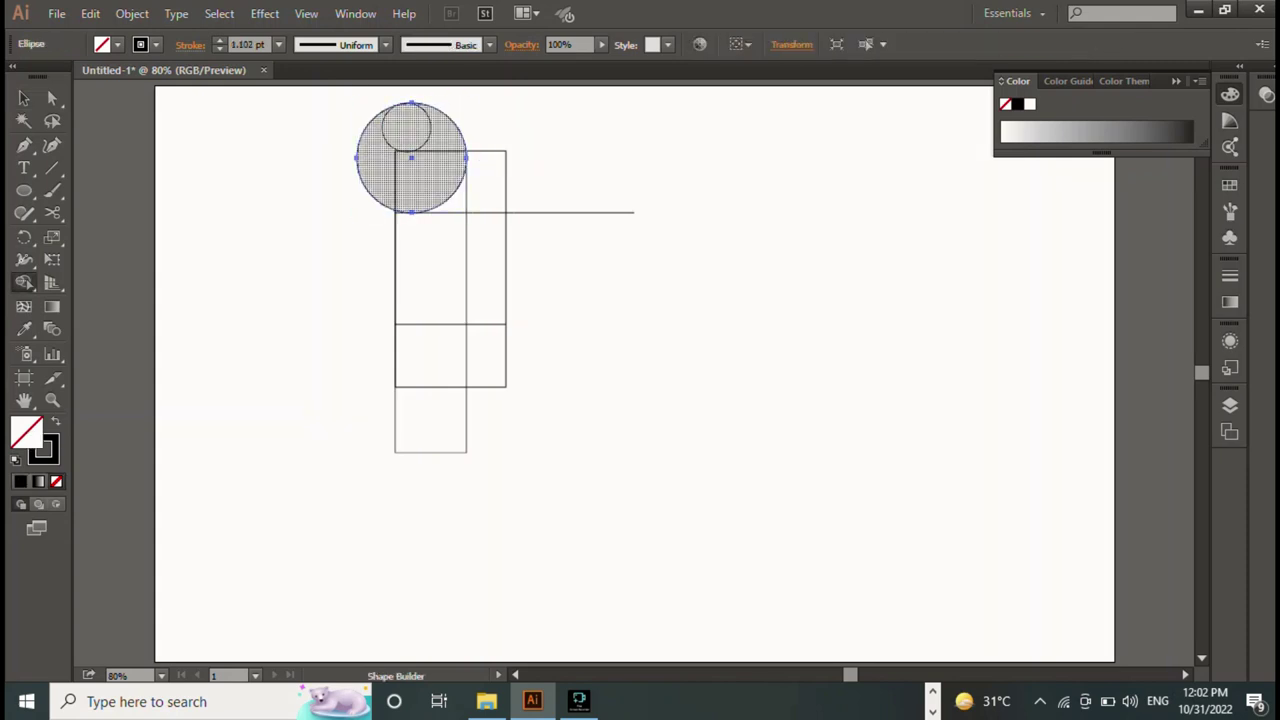
pyautogui.press('v')
pyautogui.moveTo(296, 114); pyautogui.dragTo(384, 128)
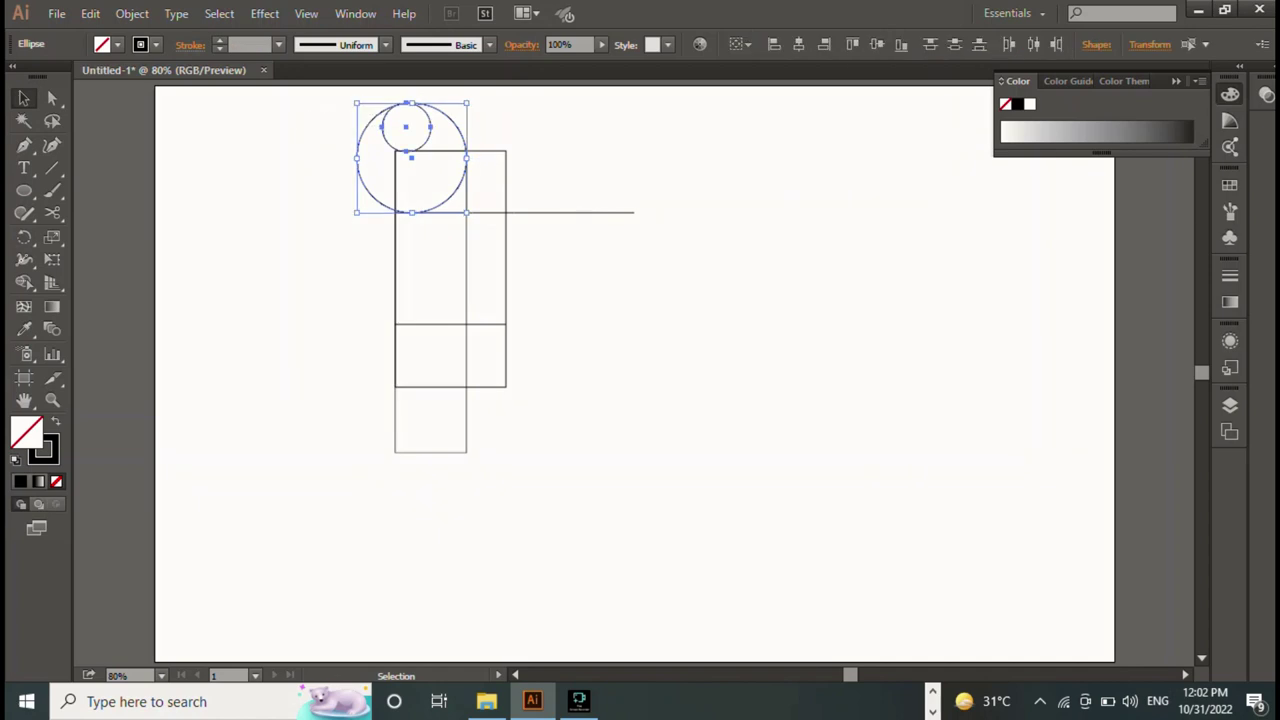
pyautogui.hotkey('shift', 'm')
pyautogui.press('v')
pyautogui.click(406, 127)
pyautogui.click(424, 109)
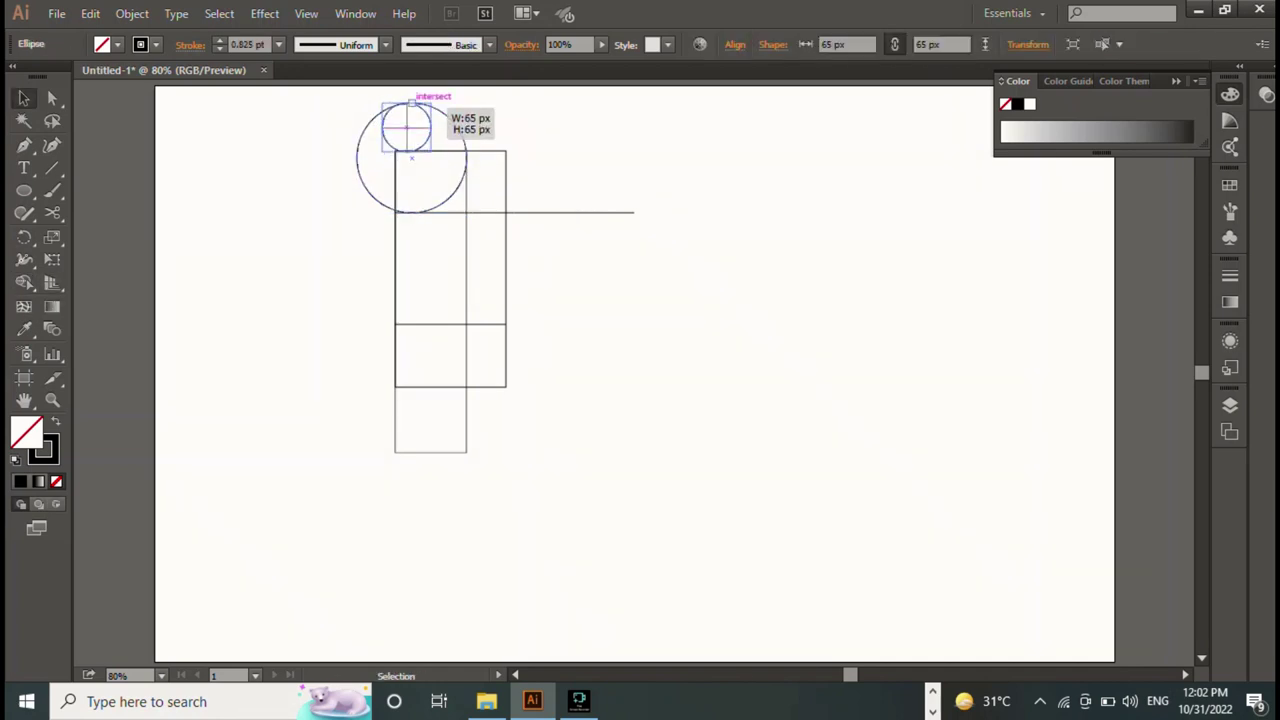
pyautogui.moveTo(310, 106); pyautogui.dragTo(390, 162)
pyautogui.hotkey('shift', 'm')
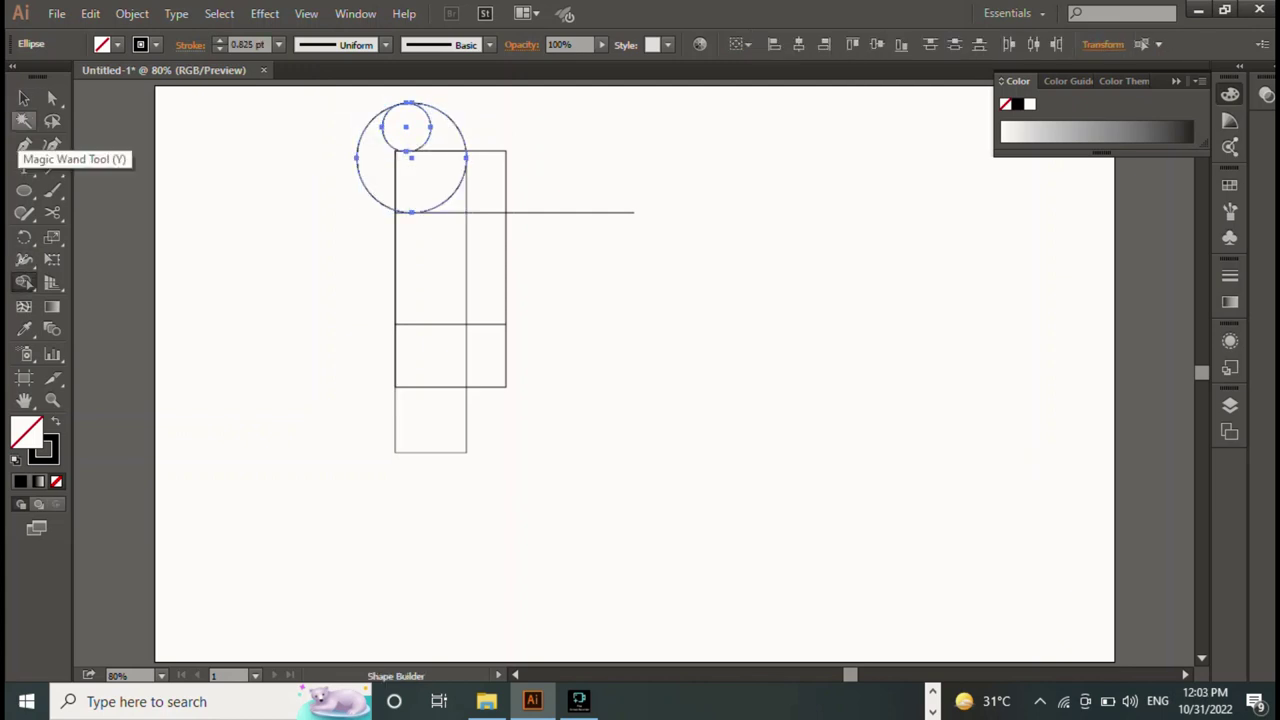
pyautogui.click(24, 98)
pyautogui.hotkey('ctrl', 'a')
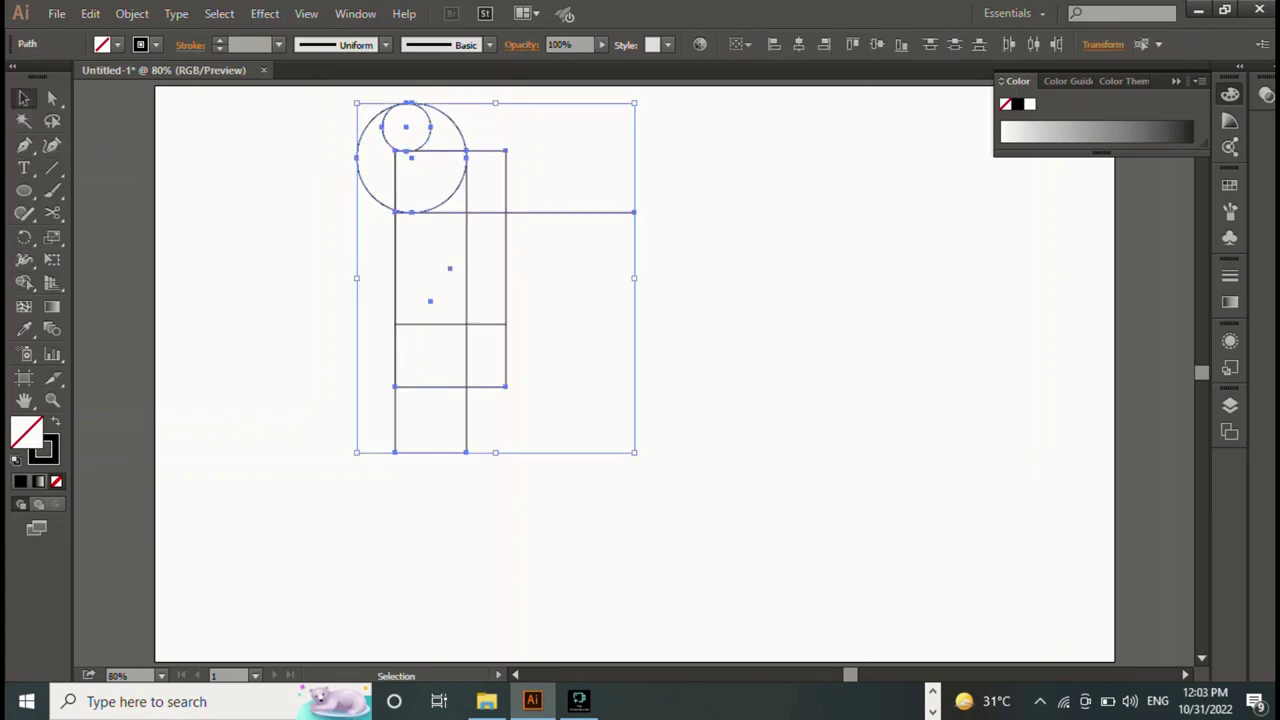
pyautogui.hotkey('shift', 'm')
pyautogui.press('v')
pyautogui.hotkey('ctrl', 'shift', 'a')
pyautogui.click(24, 190)
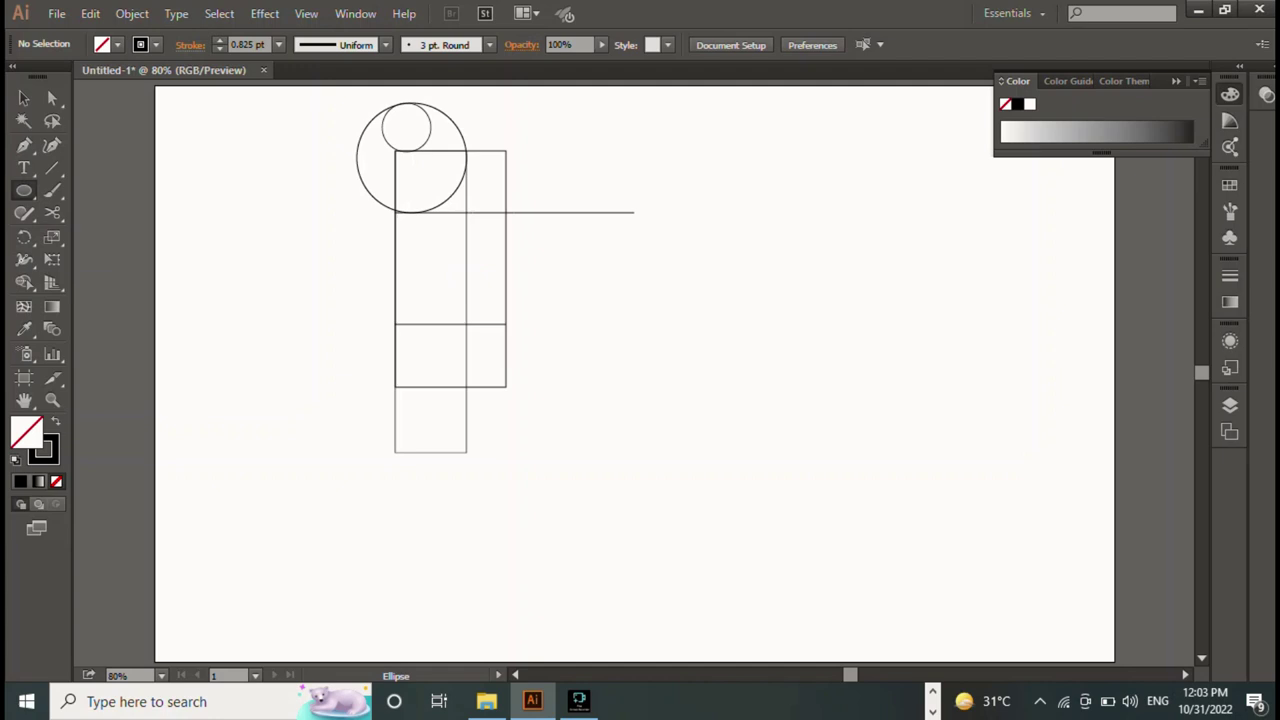
# Step: Draw an inner bowl circle beside the stem, enlarged to meet the horizontal line
pyautogui.moveTo(472, 244); pyautogui.dragTo(576, 350)
pyautogui.moveTo(523, 273)
pyautogui.mouseDown()
pyautogui.moveTo(523, 290)
pyautogui.moveTo(515, 275)
pyautogui.mouseUp()
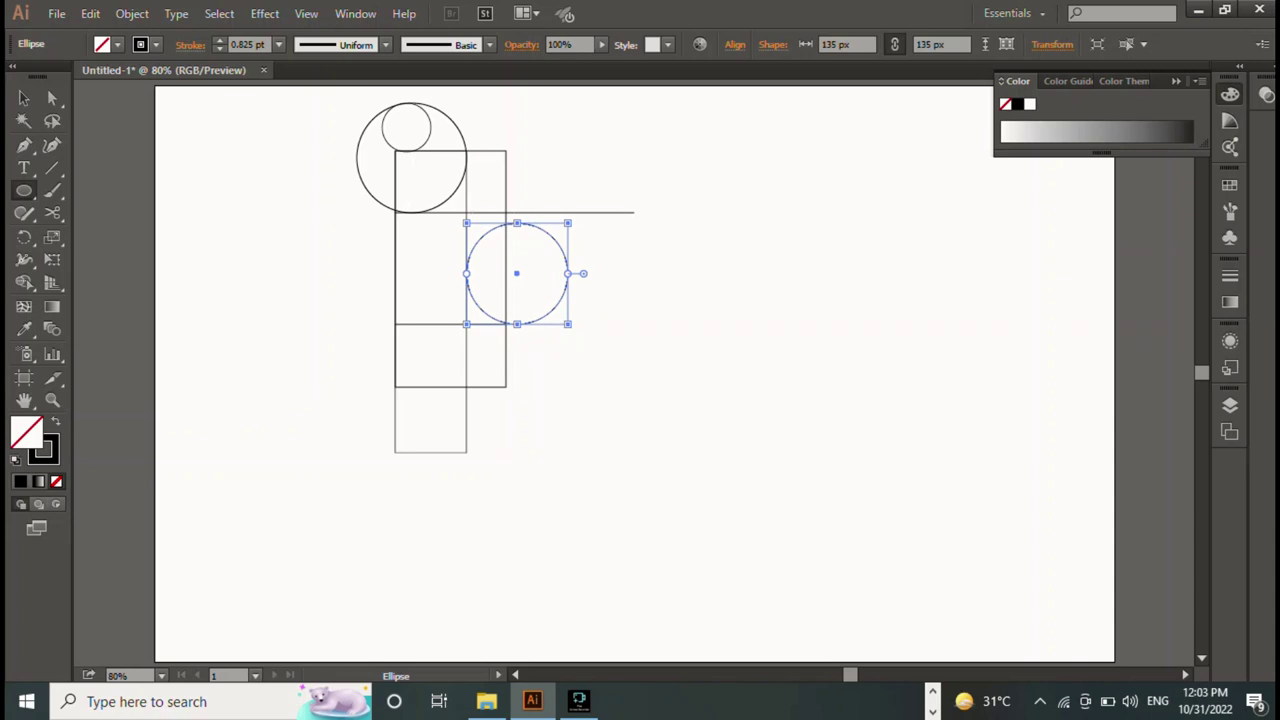
pyautogui.moveTo(567, 223); pyautogui.dragTo(578, 212)
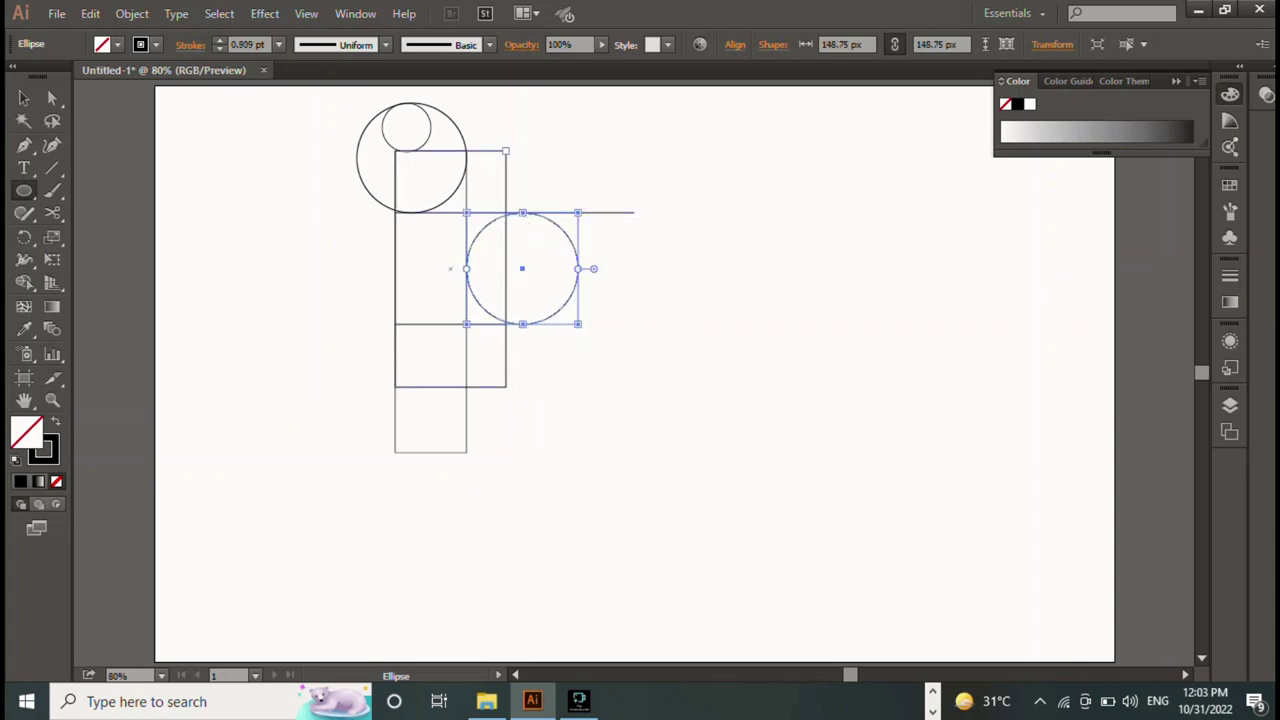
# Step: Add a 377.5 px circle snapped against the stem and a round outer bowl circle
pyautogui.moveTo(506, 151); pyautogui.dragTo(824, 418)
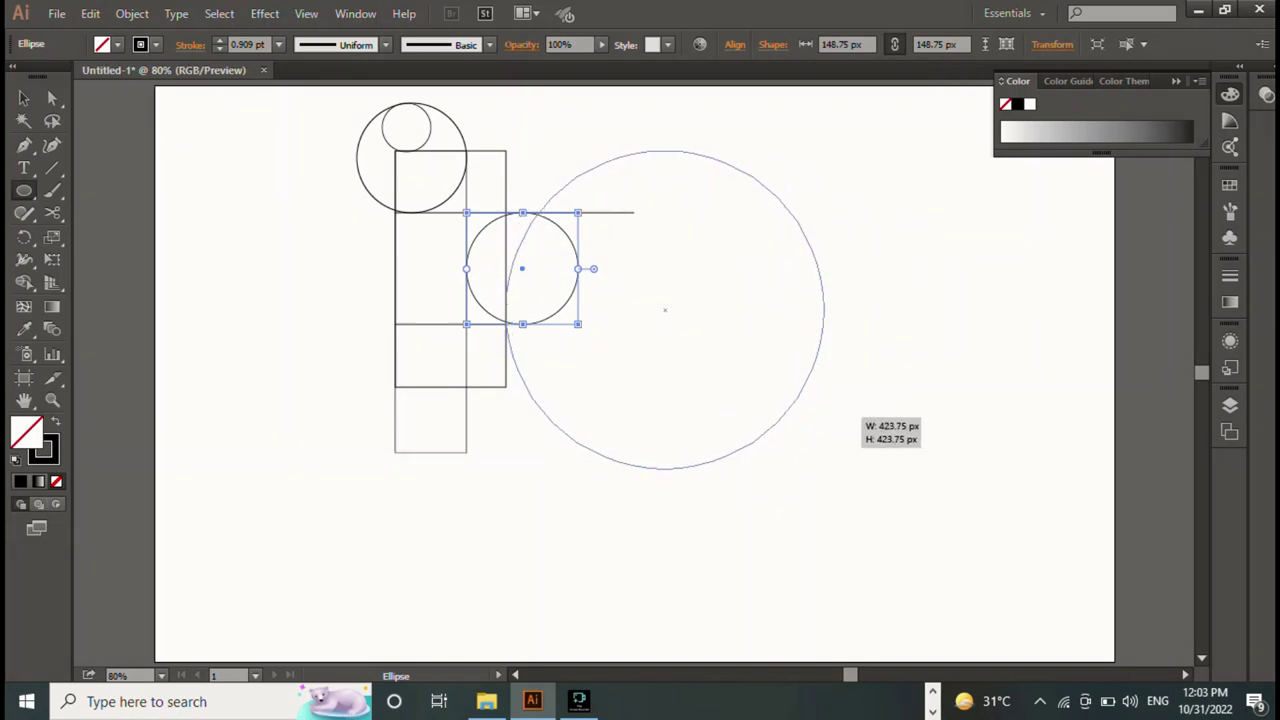
pyautogui.moveTo(824, 468); pyautogui.dragTo(789, 434)
pyautogui.moveTo(647, 292); pyautogui.dragTo(547, 300)
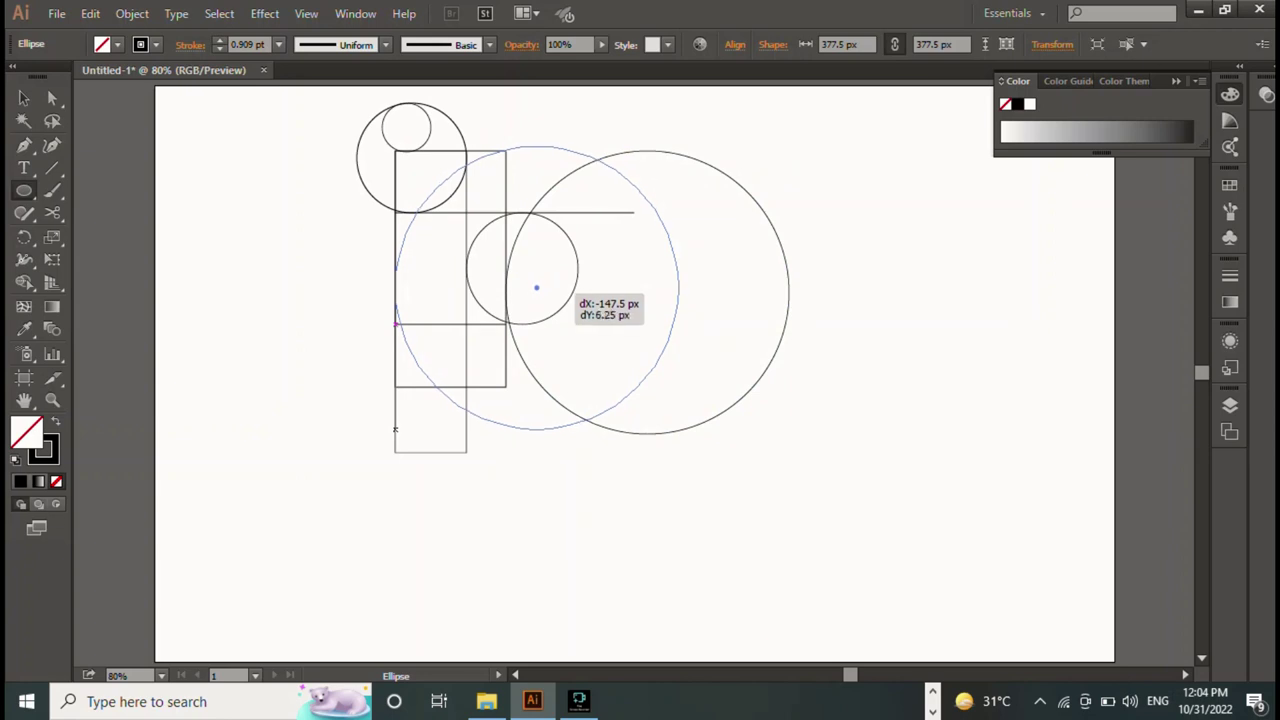
pyautogui.moveTo(411, 426); pyautogui.dragTo(396, 432)
pyautogui.moveTo(536, 292); pyautogui.dragTo(536, 292)
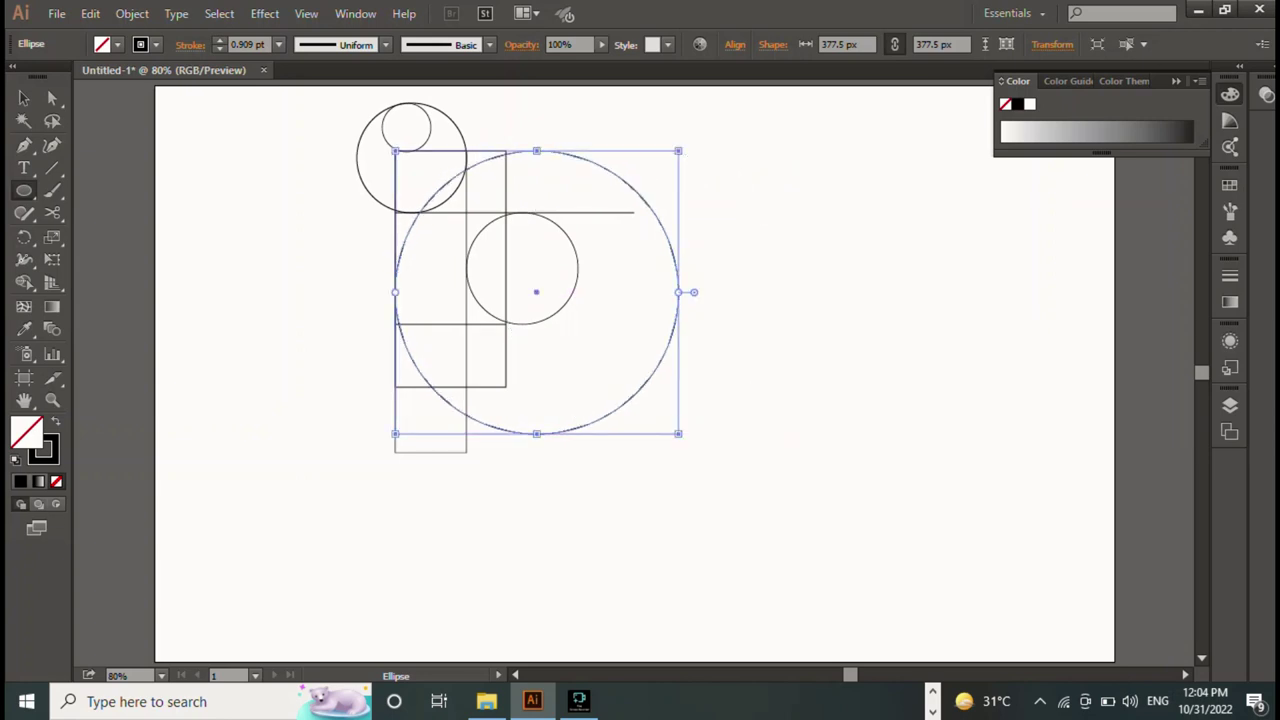
pyautogui.moveTo(536, 151); pyautogui.dragTo(536, 146)
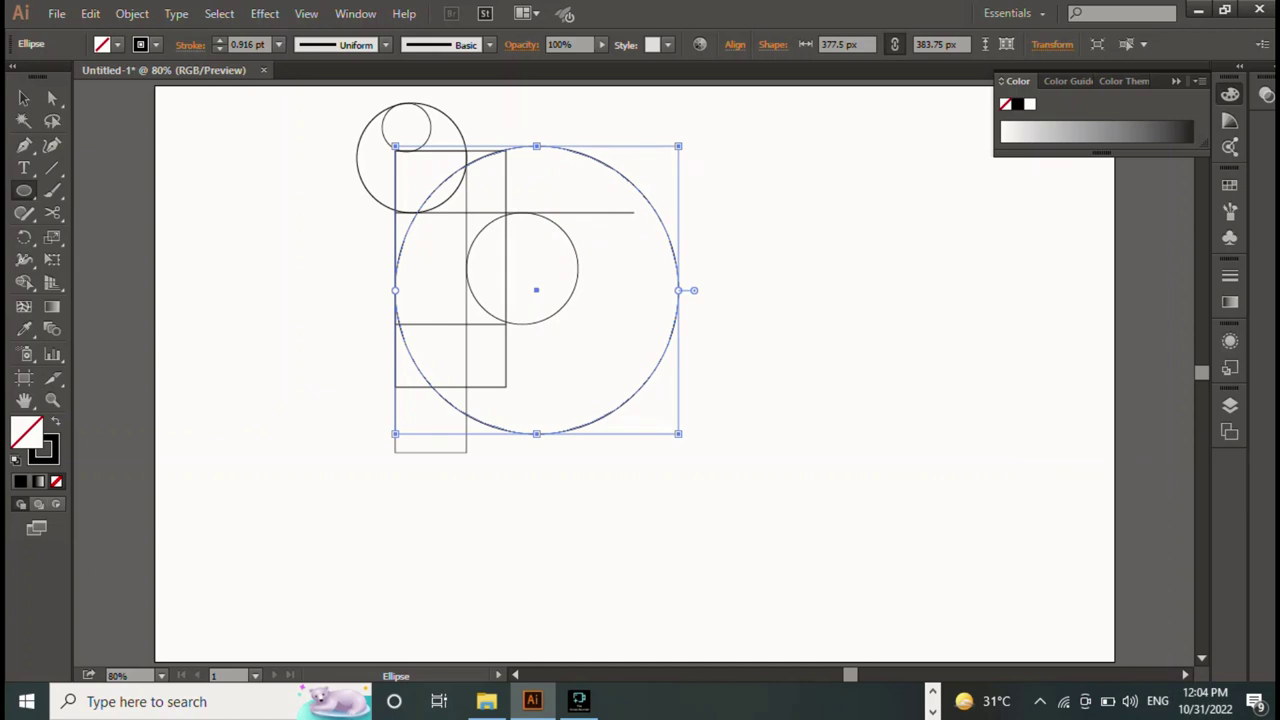
pyautogui.moveTo(395, 148)
pyautogui.mouseDown()
pyautogui.moveTo(652, 387)
pyautogui.moveTo(632, 386)
pyautogui.mouseUp()
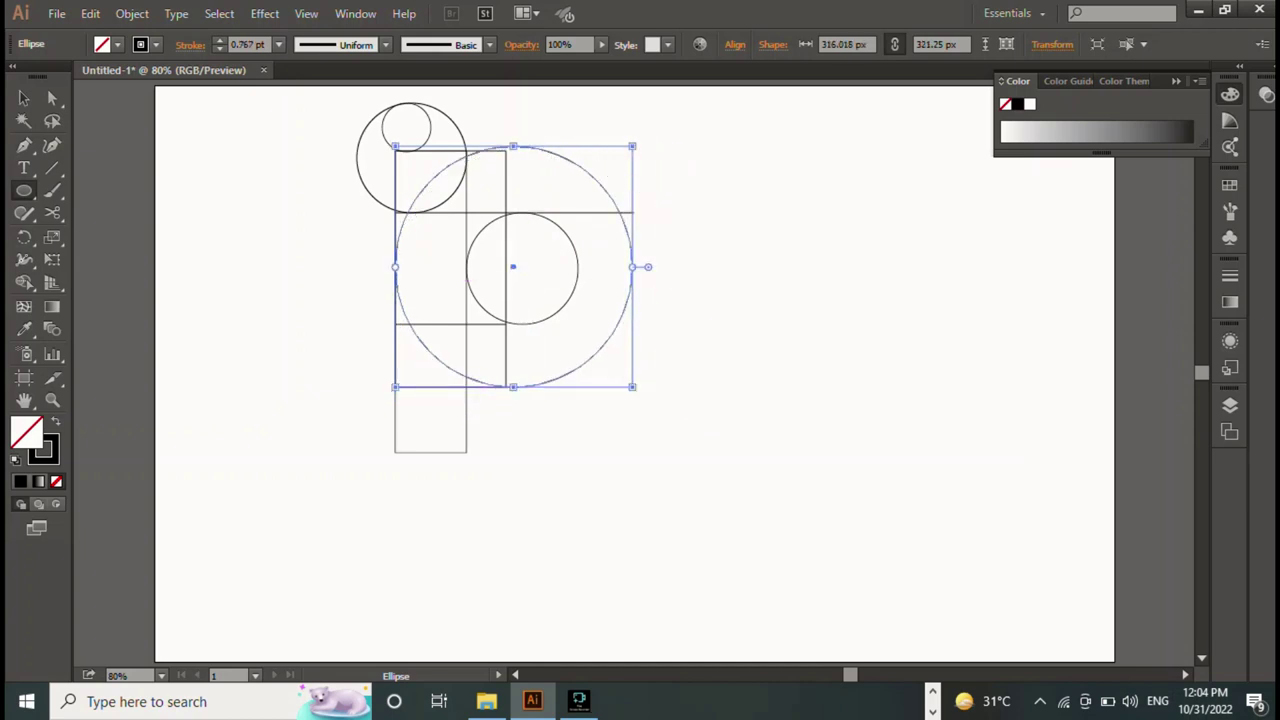
pyautogui.moveTo(513, 146); pyautogui.dragTo(513, 150)
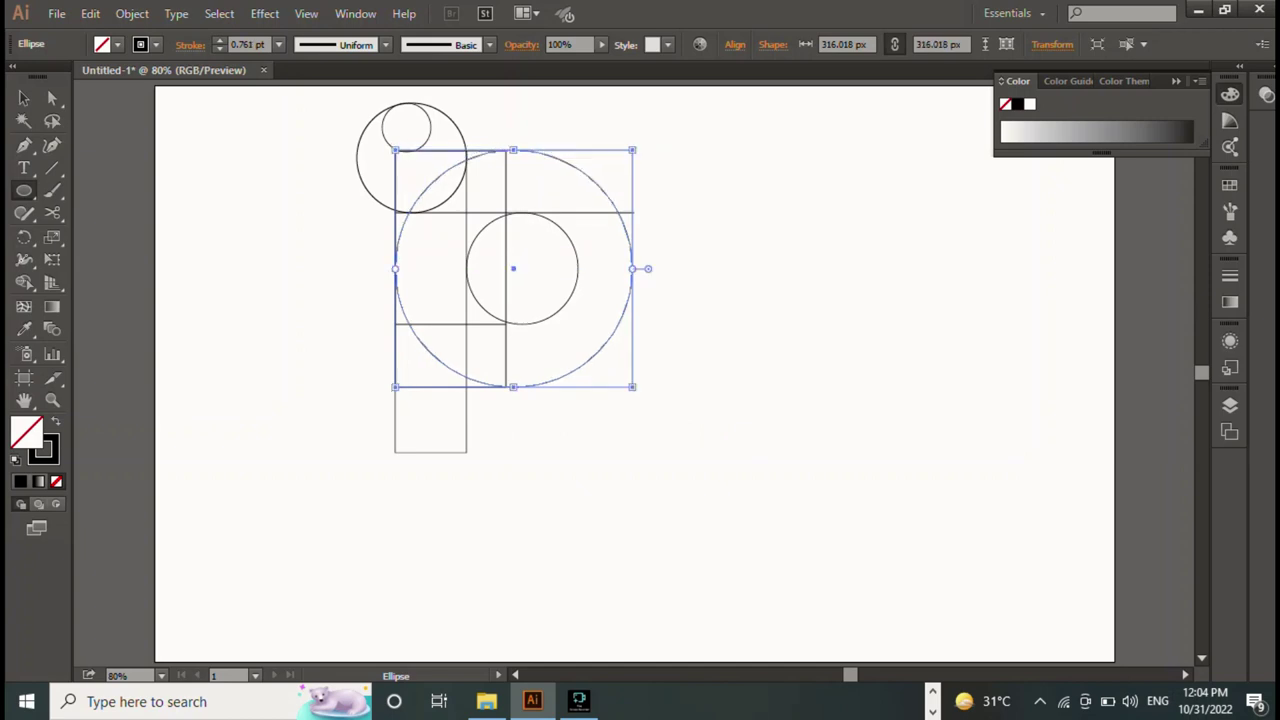
# Step: Draw a 226.25 px circle overlapping the stem's lower left
pyautogui.moveTo(329, 332); pyautogui.dragTo(501, 502)
pyautogui.moveTo(414, 417); pyautogui.dragTo(382, 409)
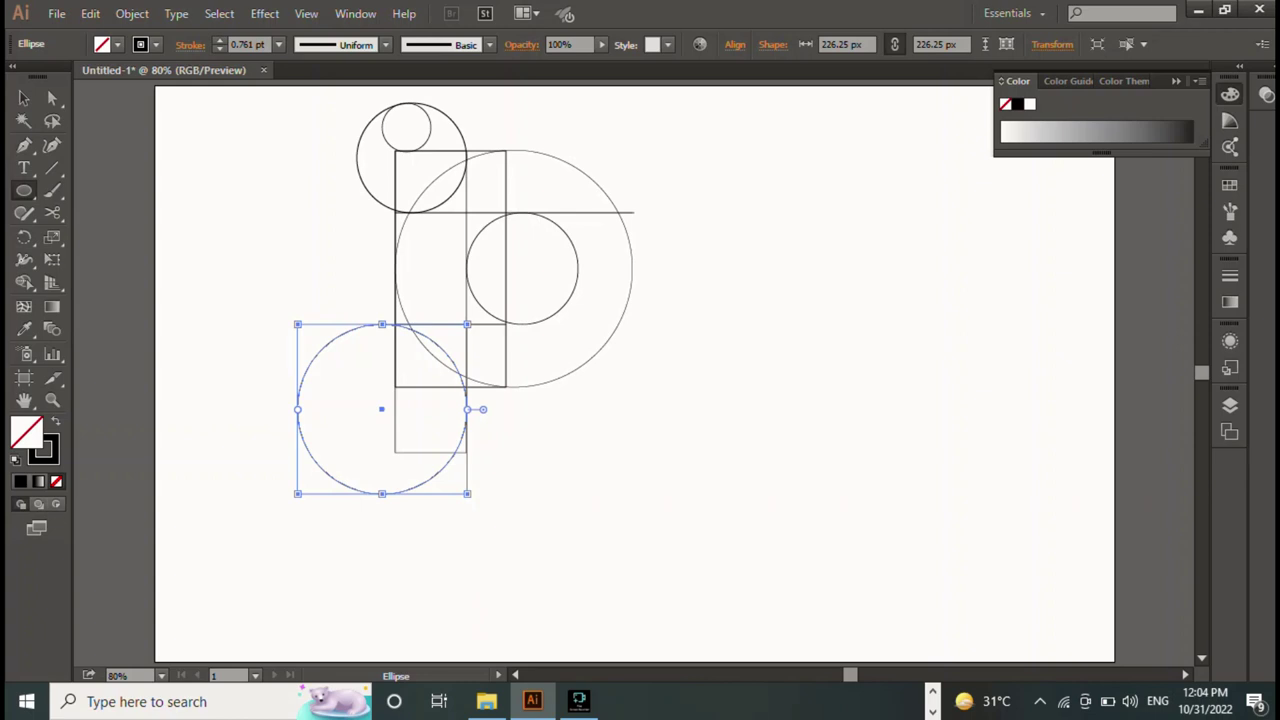
pyautogui.press('v')
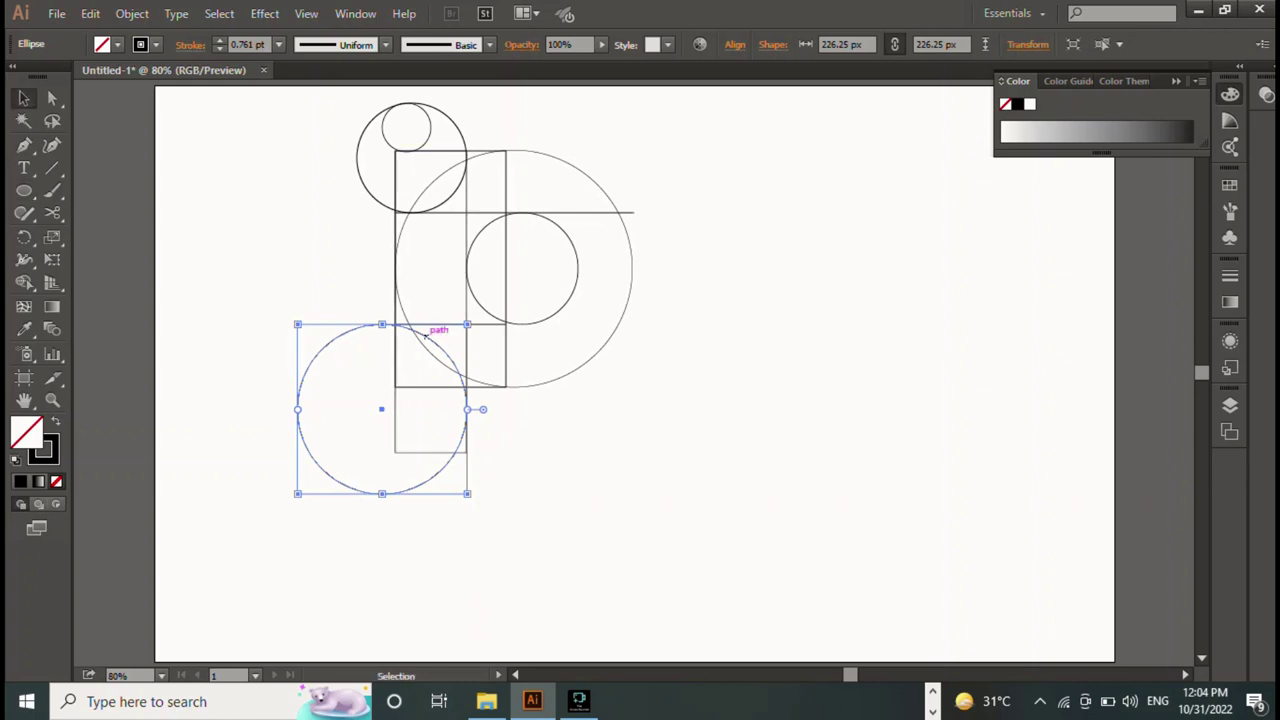
pyautogui.moveTo(380, 409); pyautogui.dragTo(381, 409)
pyautogui.click(24, 191)
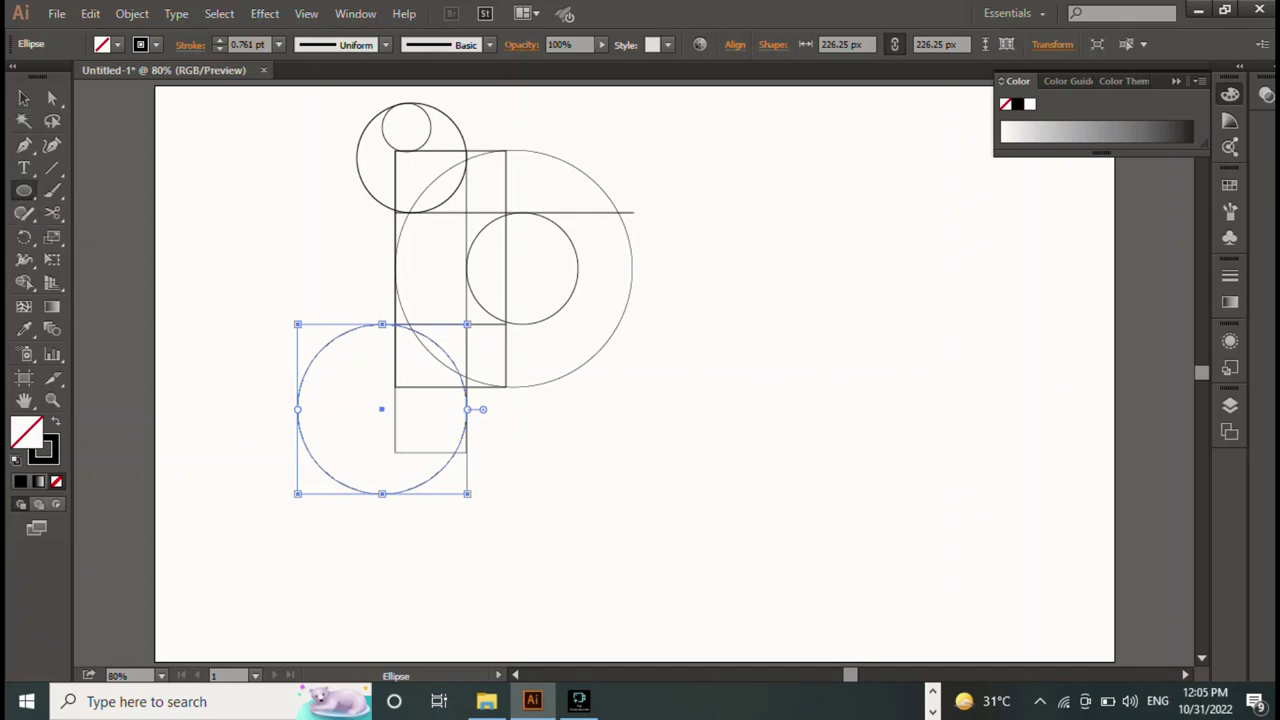
pyautogui.click(24, 97)
# Step: Select all construction shapes and give them a white fill with Shape Builder active
pyautogui.moveTo(200, 100); pyautogui.dragTo(757, 496)
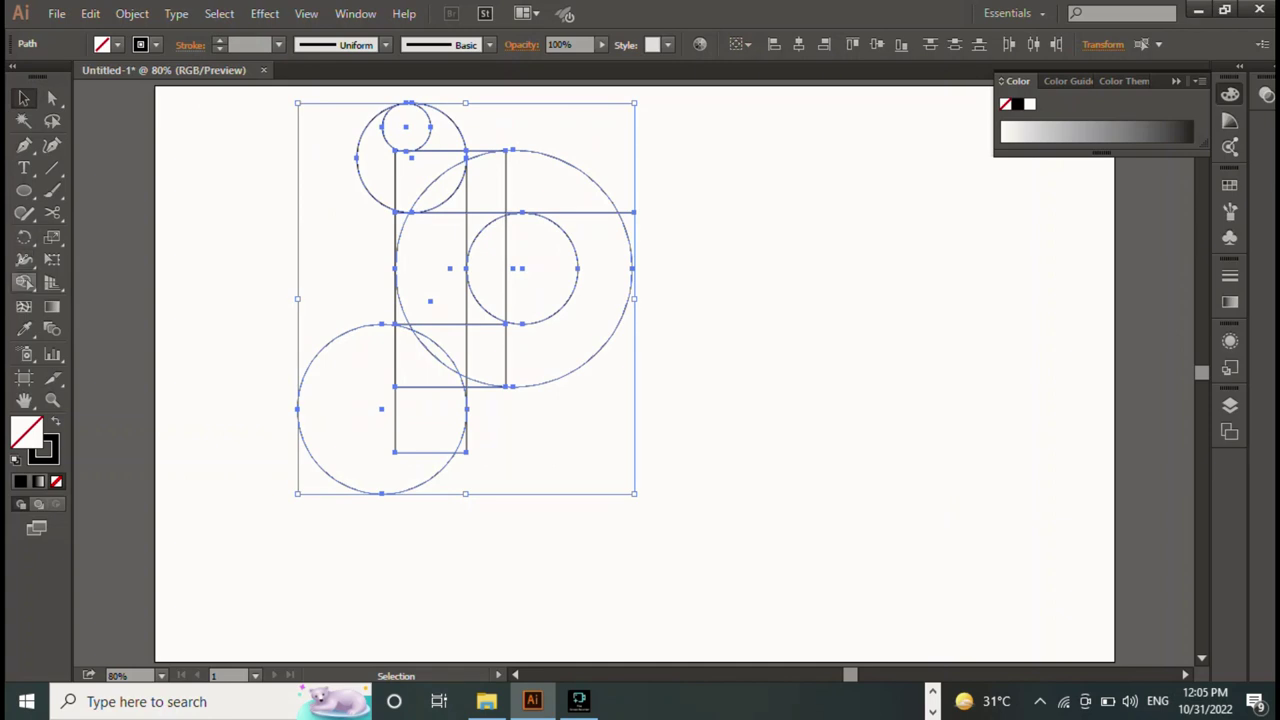
pyautogui.click(24, 283)
pyautogui.press('d')
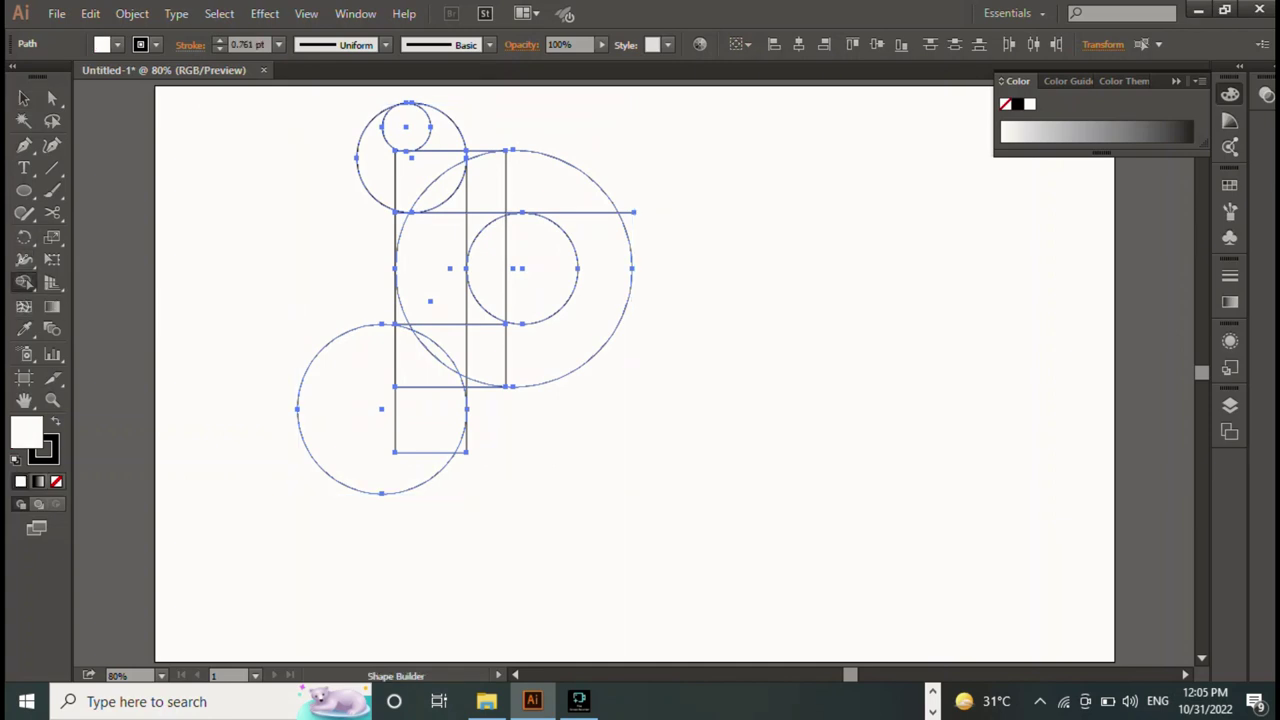
# Step: Trial-merge the top curl, bowl arc and stem regions with Shape Builder
pyautogui.moveTo(380, 165)
pyautogui.mouseDown()
pyautogui.moveTo(460, 193)
pyautogui.moveTo(473, 158)
pyautogui.mouseUp()
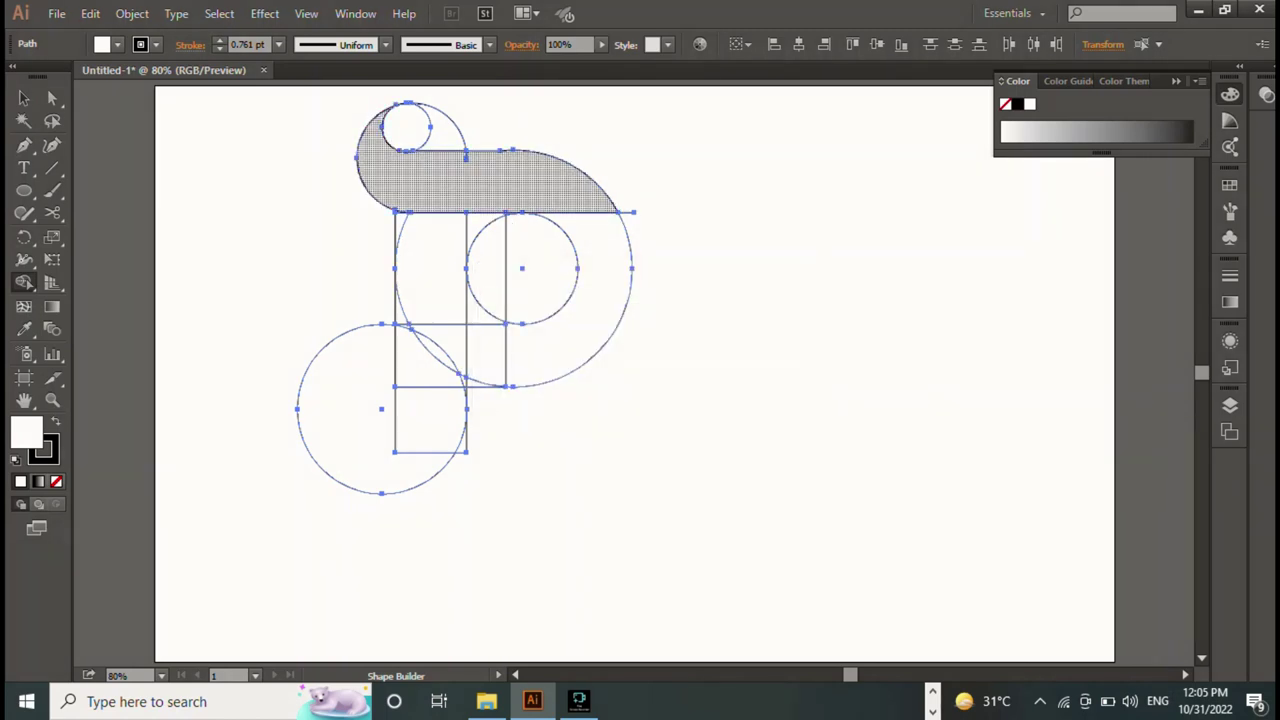
pyautogui.moveTo(560, 185); pyautogui.dragTo(605, 320)
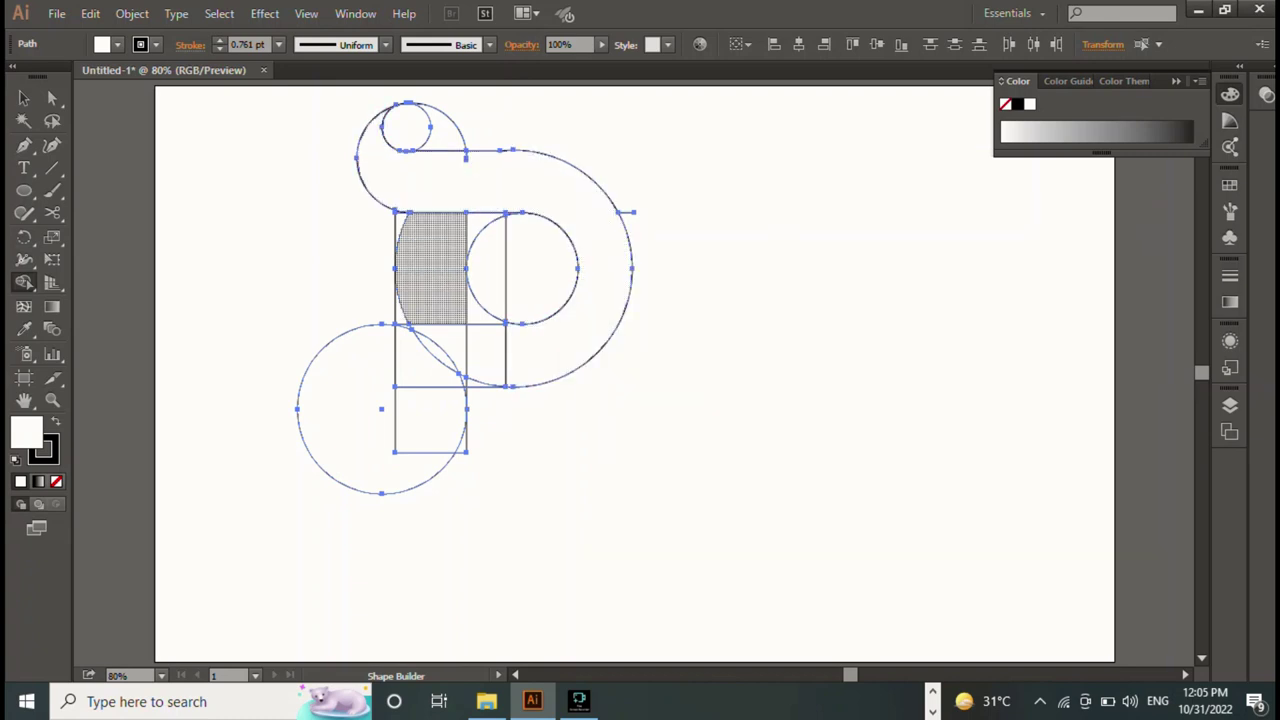
pyautogui.moveTo(402, 240); pyautogui.dragTo(430, 395)
pyautogui.moveTo(400, 228)
pyautogui.mouseDown()
pyautogui.moveTo(416, 248)
pyautogui.moveTo(408, 330)
pyautogui.mouseUp()
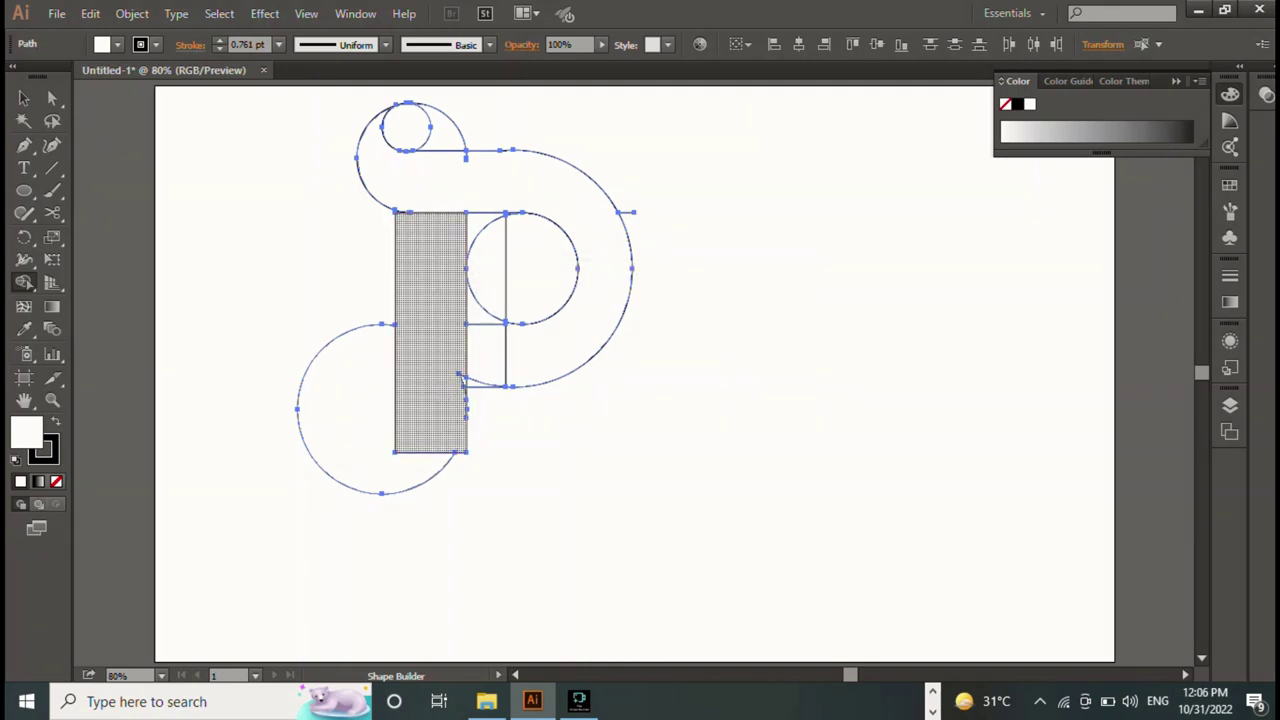
pyautogui.moveTo(459, 375); pyautogui.dragTo(440, 375)
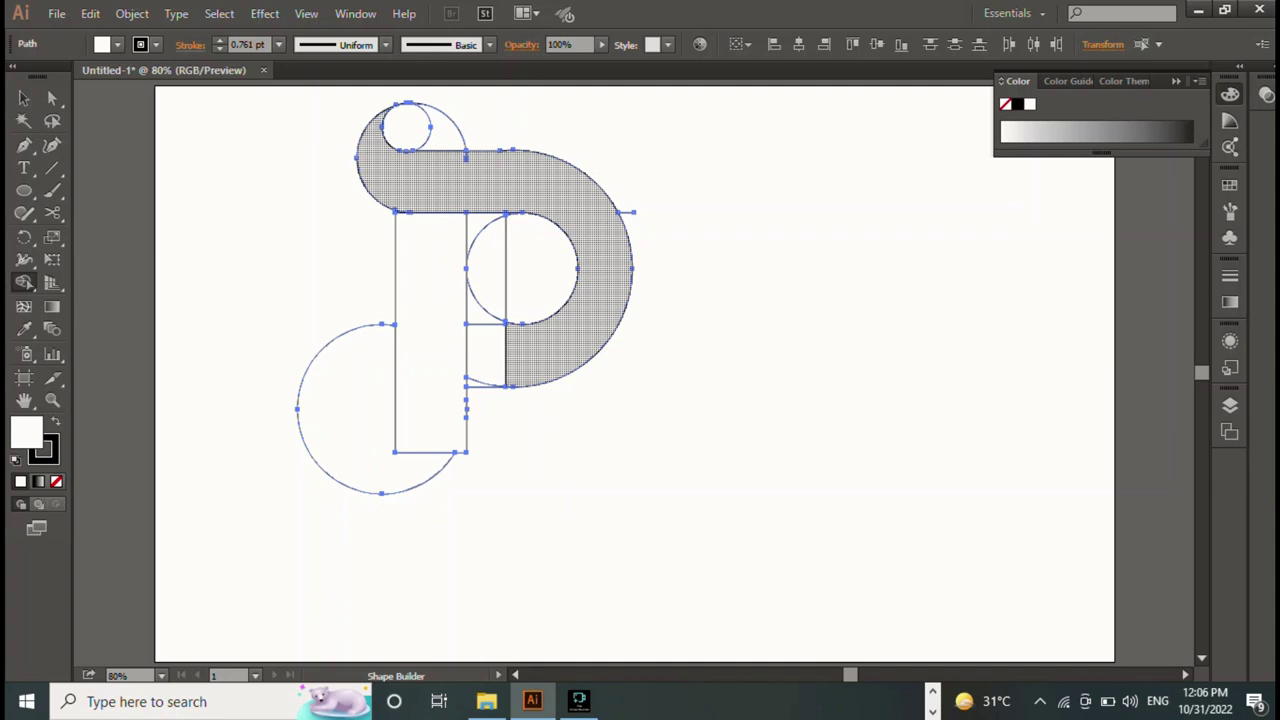
pyautogui.press('v')
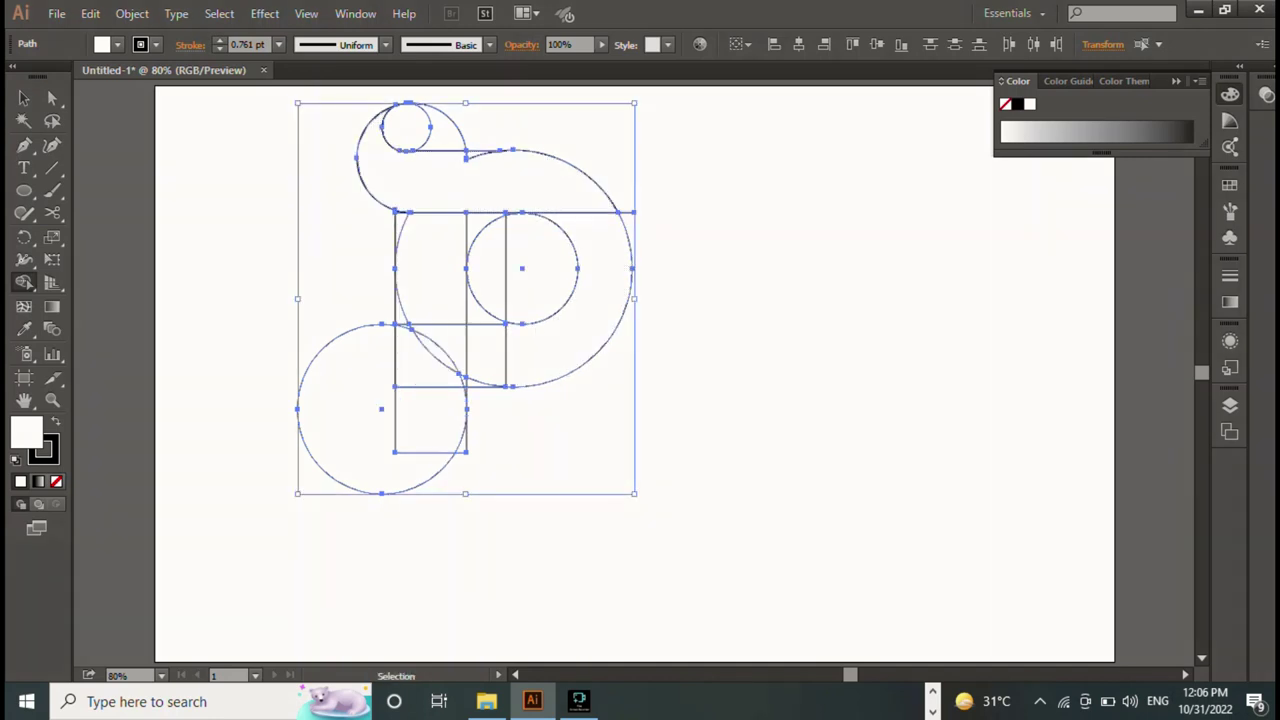
pyautogui.hotkey('shift', 'm')
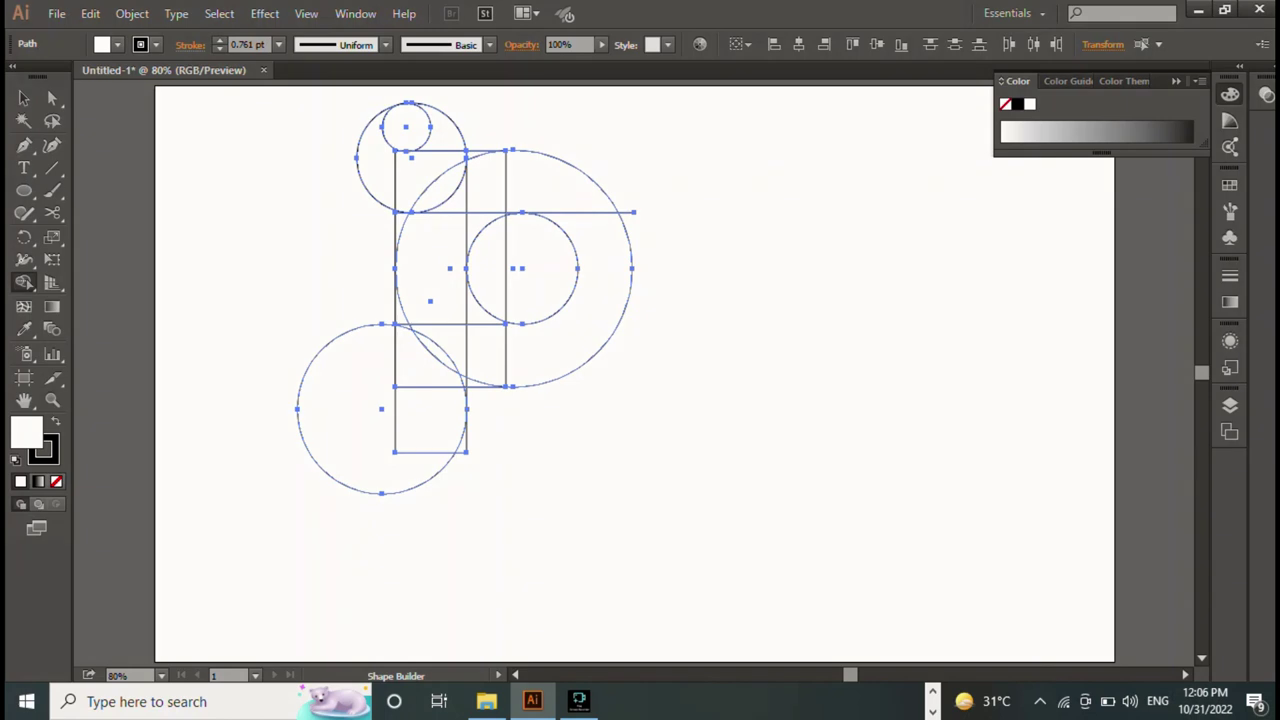
# Step: Set the fill colour to red using the RGB colour panel
pyautogui.click(1201, 80)
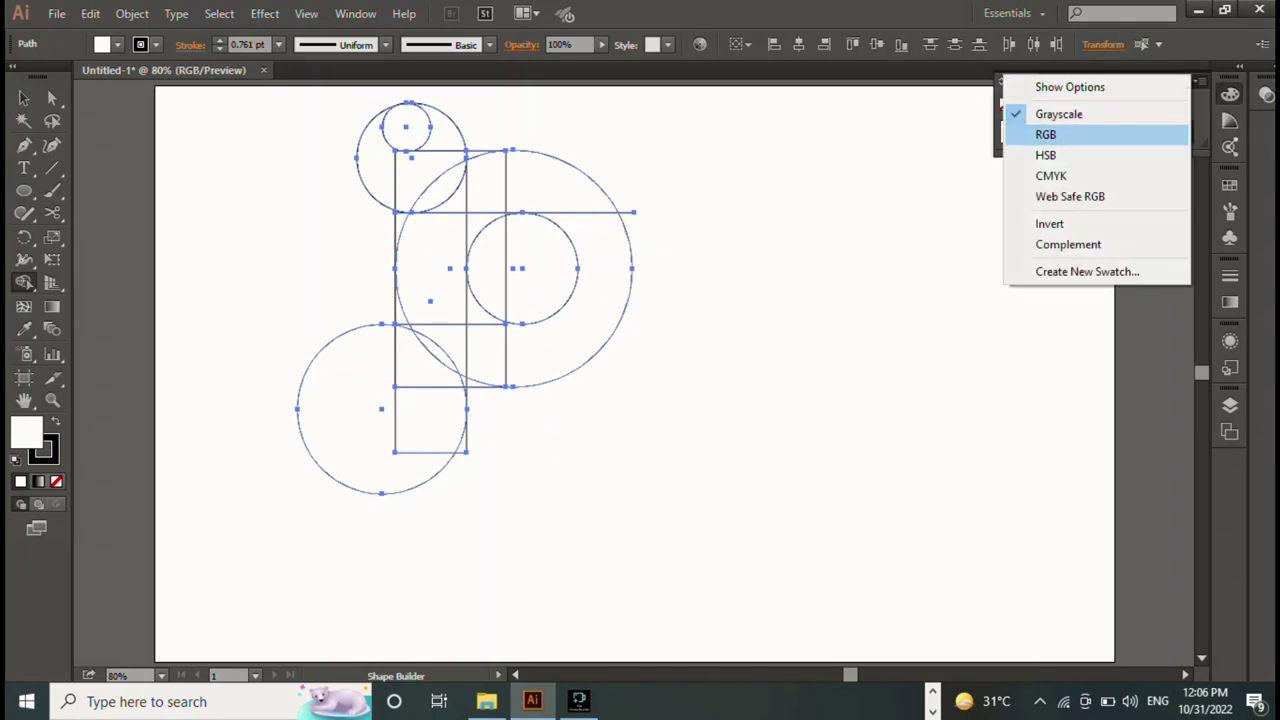
pyautogui.click(1046, 134)
pyautogui.moveTo(1007, 139); pyautogui.dragTo(1007, 131)
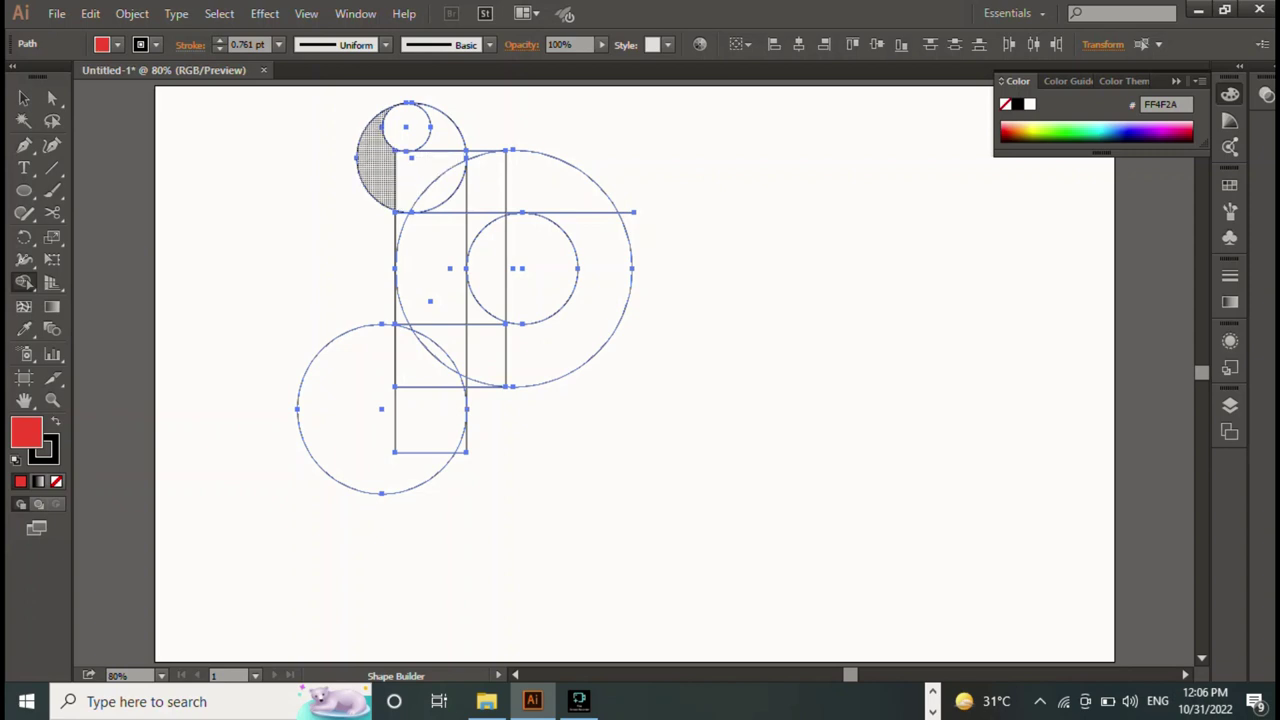
# Step: Merge the crescent, arc band, loop pieces and stem into one red P
pyautogui.moveTo(375, 165); pyautogui.dragTo(580, 185)
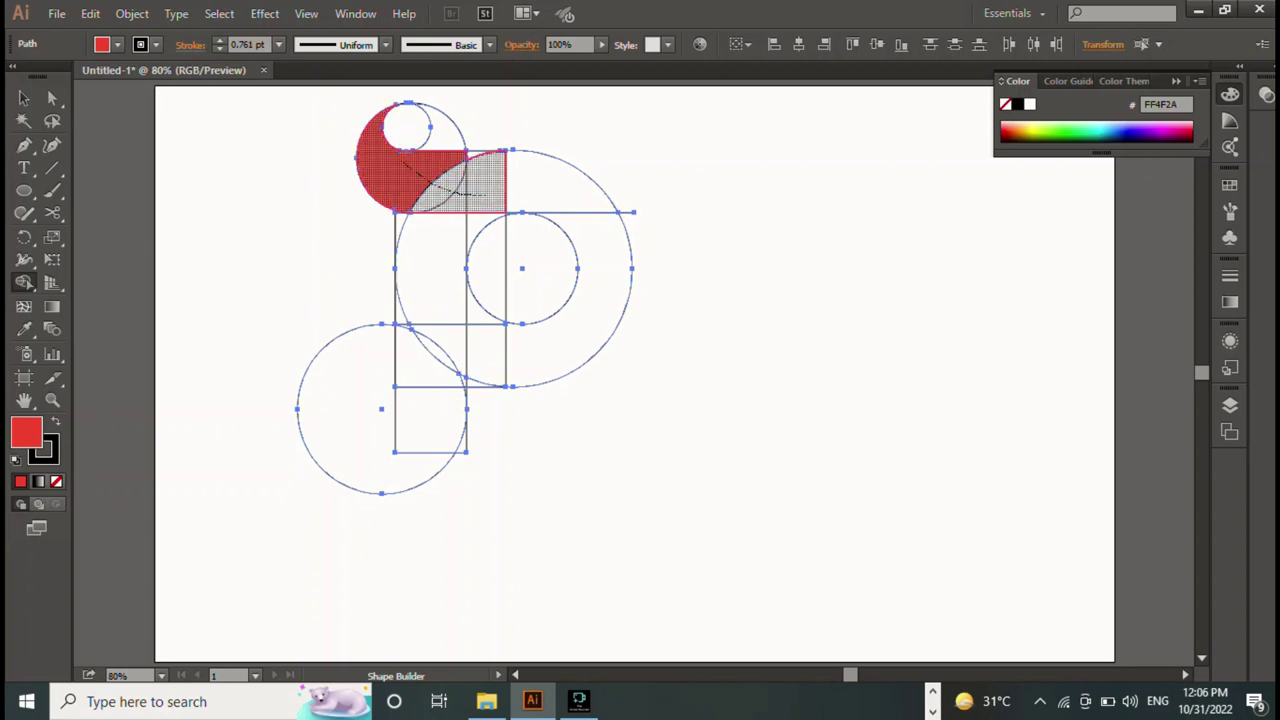
pyautogui.moveTo(480, 175); pyautogui.dragTo(580, 320)
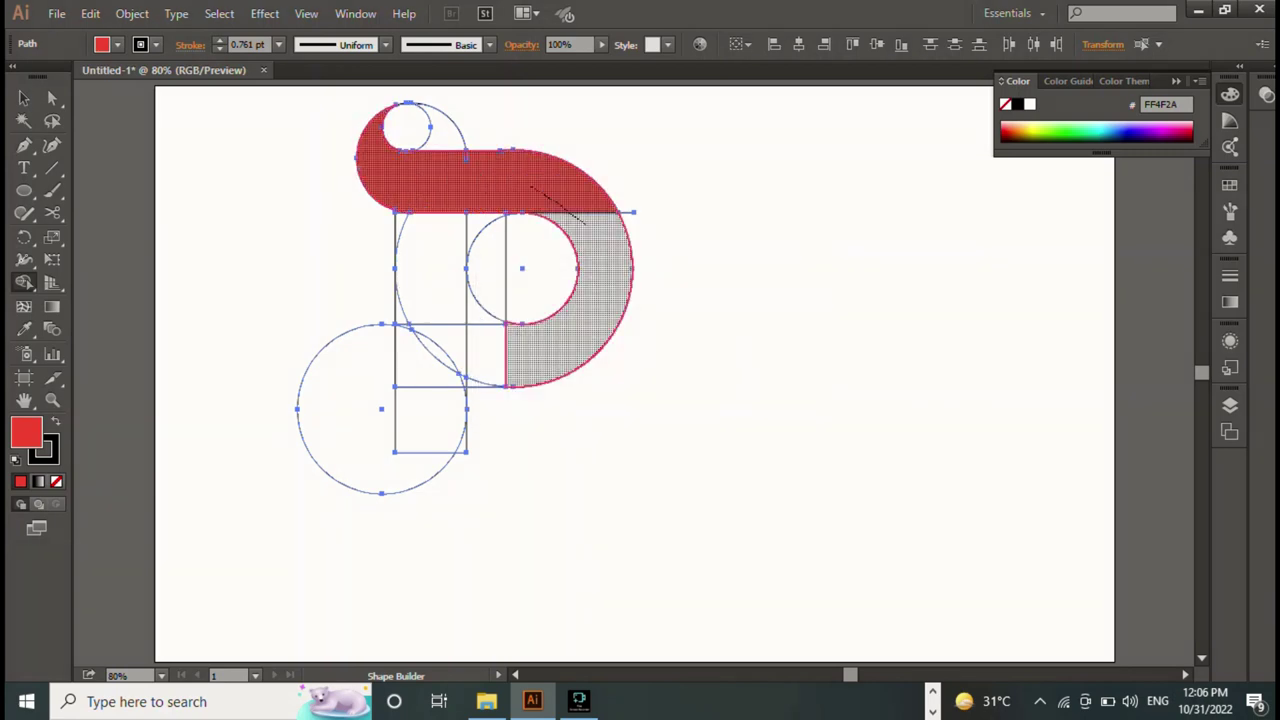
pyautogui.click(485, 355)
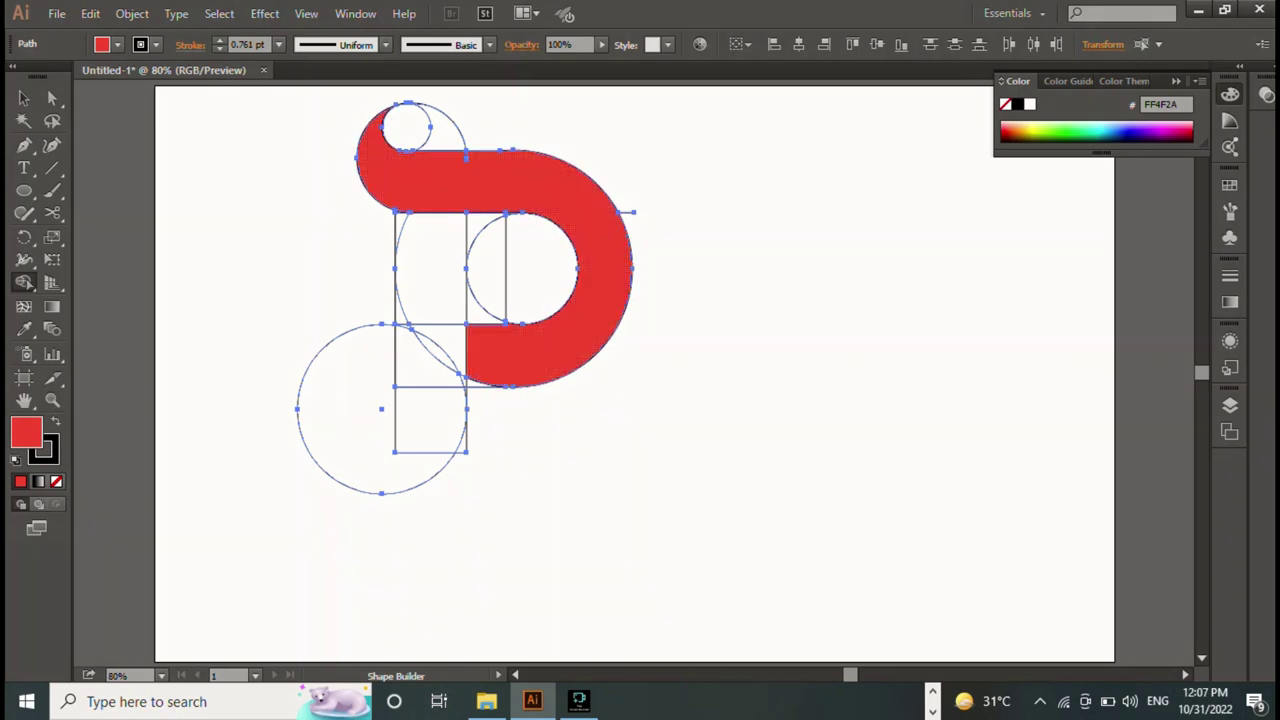
pyautogui.click(430, 270)
pyautogui.moveTo(442, 281); pyautogui.dragTo(460, 378)
pyautogui.hotkey('ctrl', 'z')
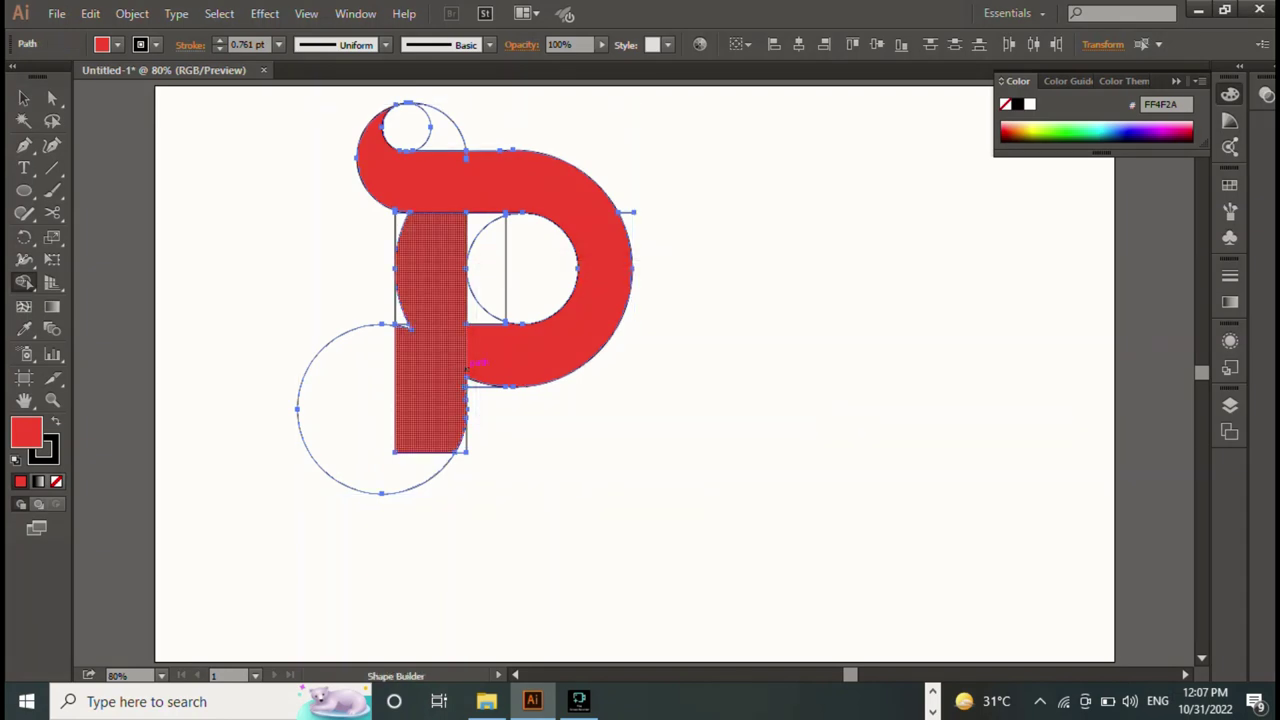
pyautogui.moveTo(446, 411); pyautogui.dragTo(460, 448)
pyautogui.press('v')
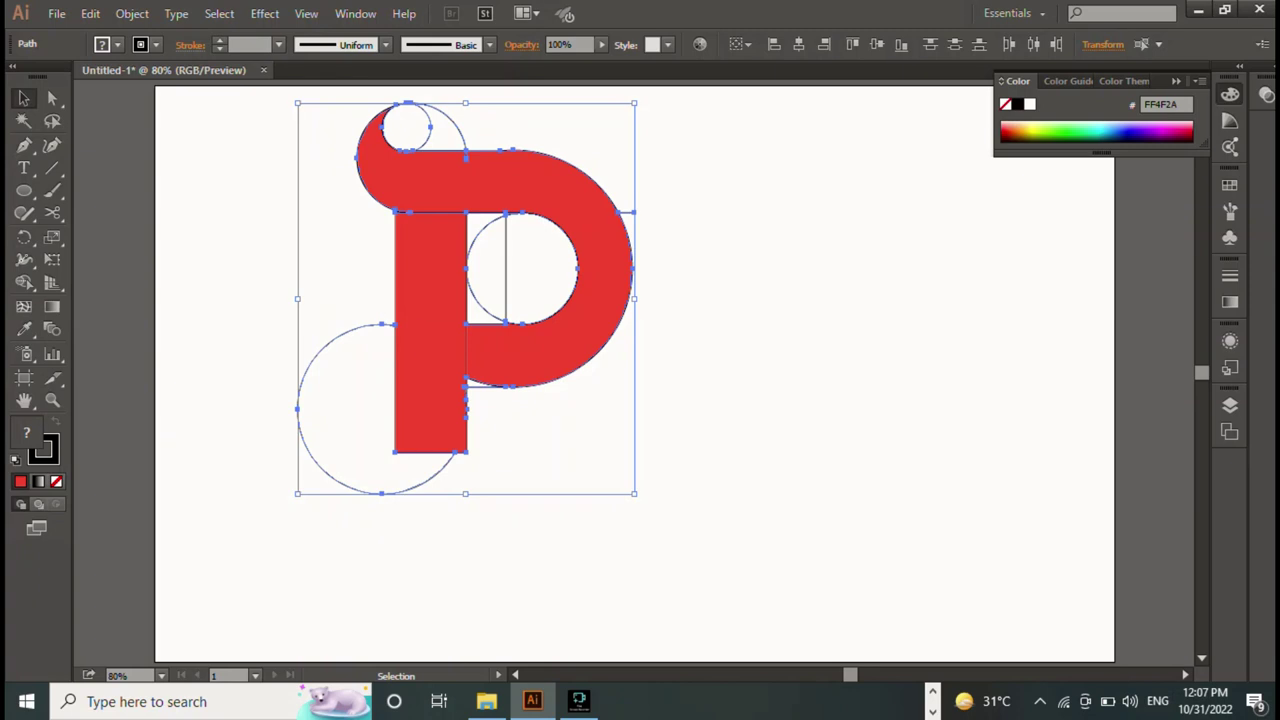
# Step: Group the red path and stem piece into one P and move it left of the guides
pyautogui.moveTo(522, 148); pyautogui.dragTo(843, 196)
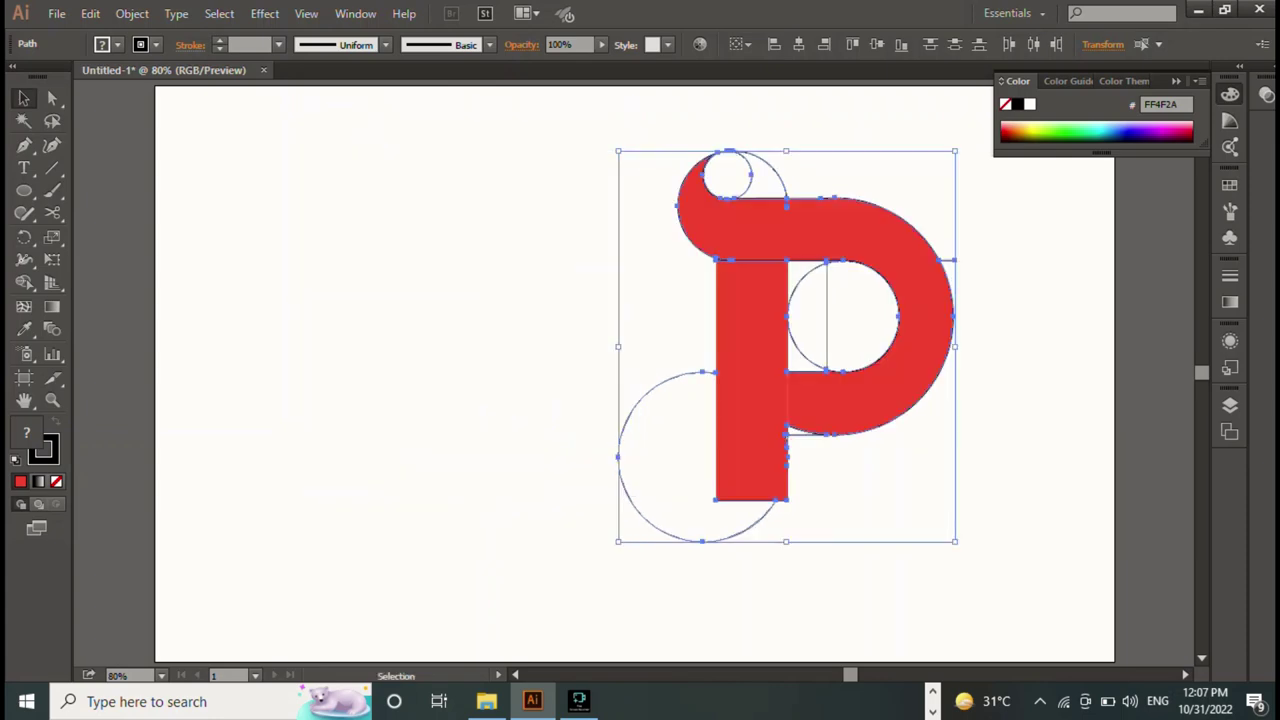
pyautogui.rightClick(856, 212)
pyautogui.click(856, 212)
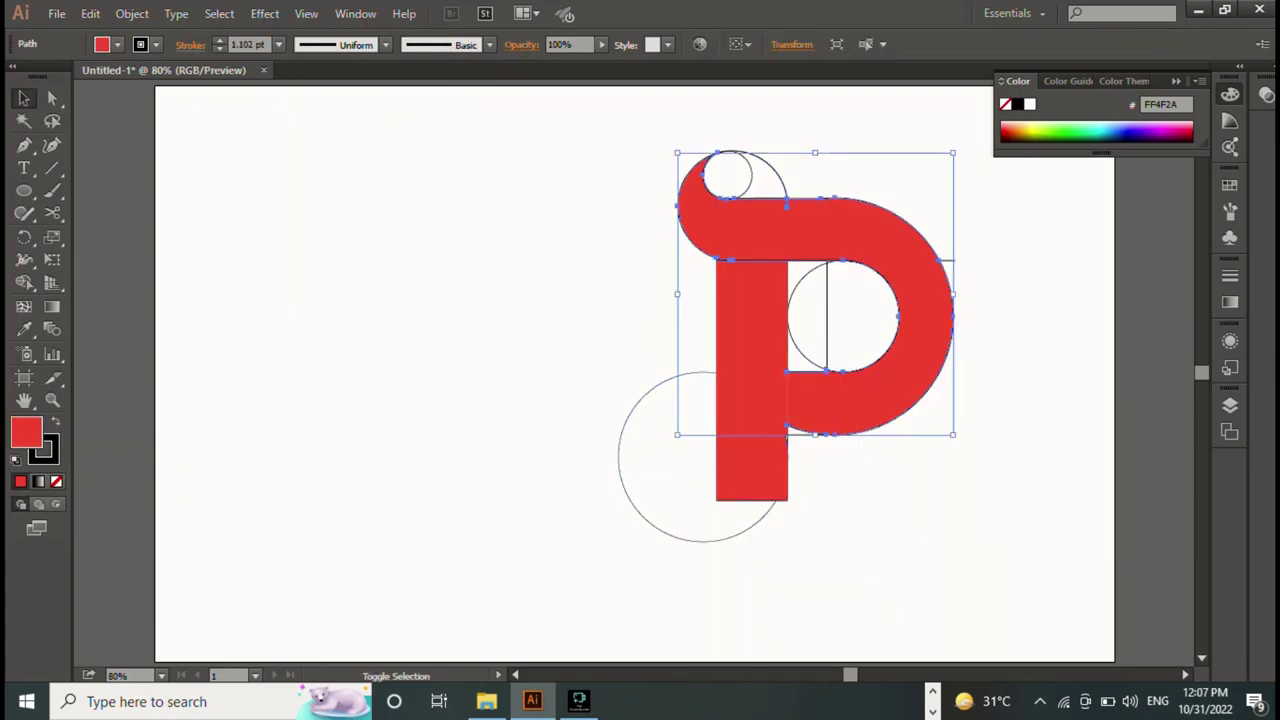
pyautogui.keyDown('shift'); pyautogui.click(735, 316); pyautogui.keyUp('shift')
pyautogui.rightClick(735, 316)
pyautogui.click(775, 402)
pyautogui.moveTo(775, 402); pyautogui.dragTo(456, 402)
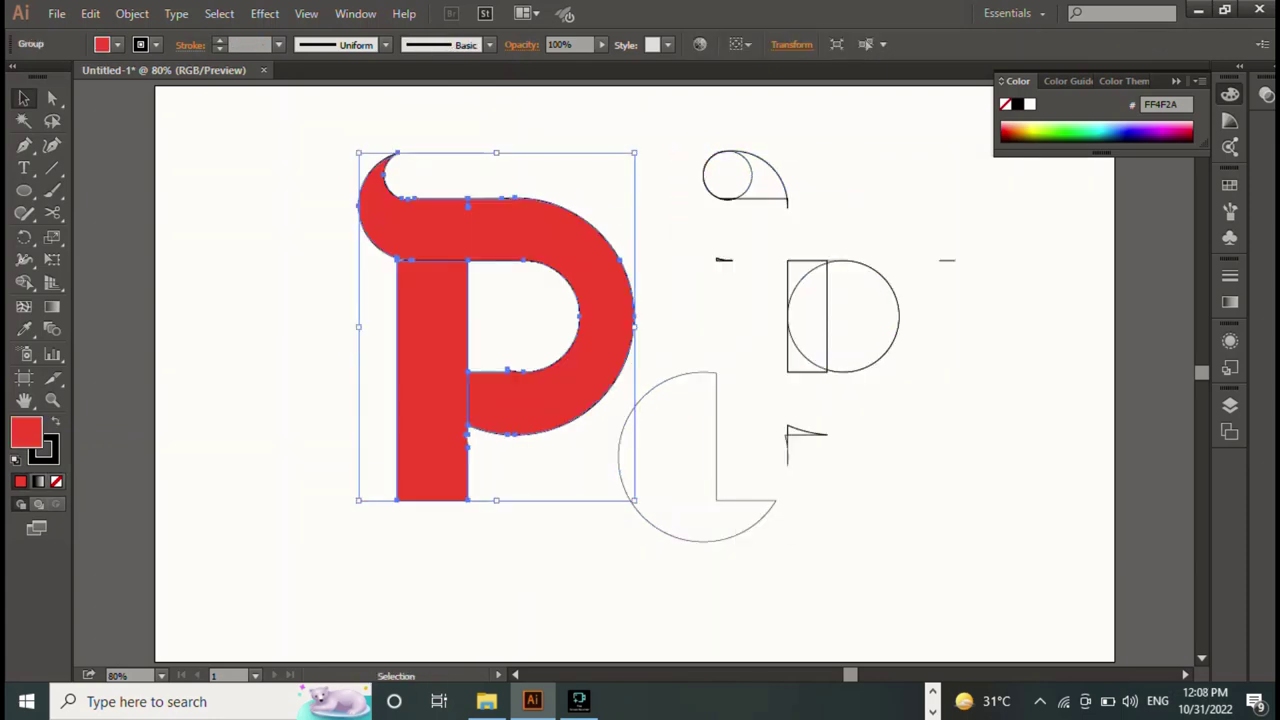
pyautogui.moveTo(640, 148); pyautogui.dragTo(560, 120)
pyautogui.hotkey('ctrl', 'z')
pyautogui.moveTo(549, 220); pyautogui.dragTo(396, 220)
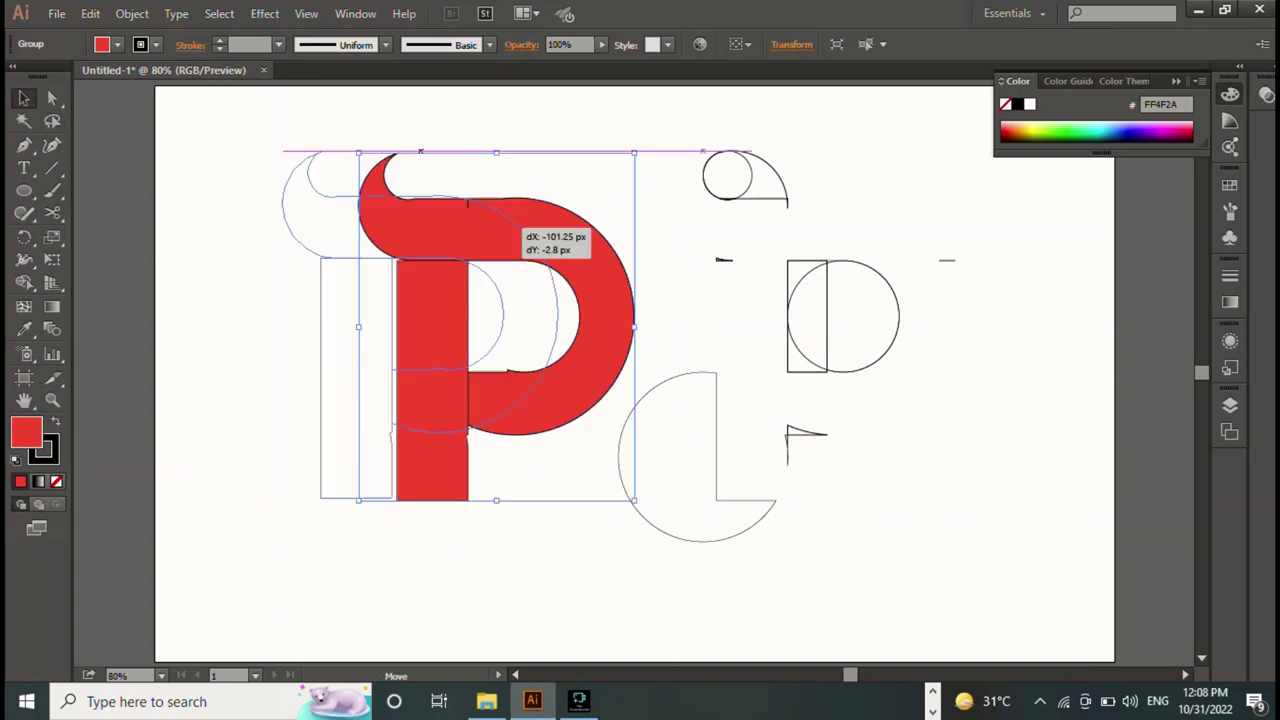
# Step: Delete the leftover guide shapes, reposition the P, and zoom to 200%
pyautogui.moveTo(571, 143); pyautogui.dragTo(886, 463)
pyautogui.press('Delete')
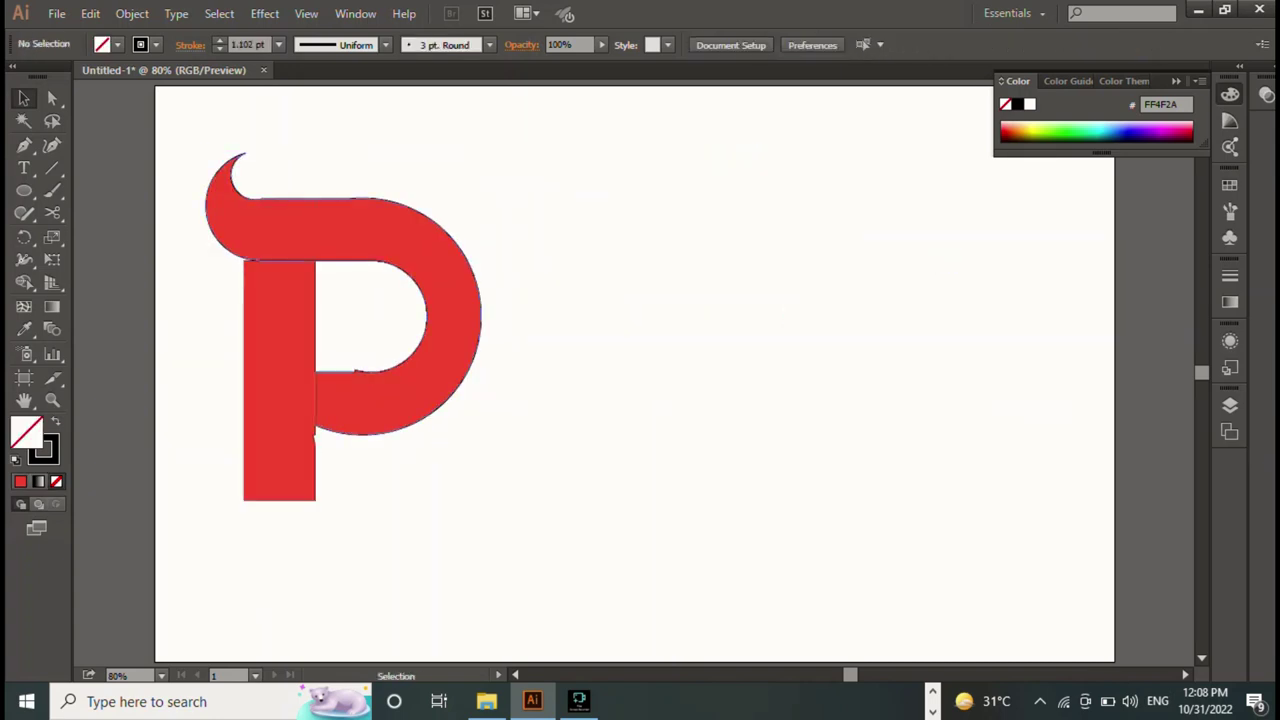
pyautogui.moveTo(280, 300); pyautogui.dragTo(514, 276)
pyautogui.hotkey('ctrl', '+')
pyautogui.hotkey('ctrl', '+')
pyautogui.hotkey('ctrl', '+')
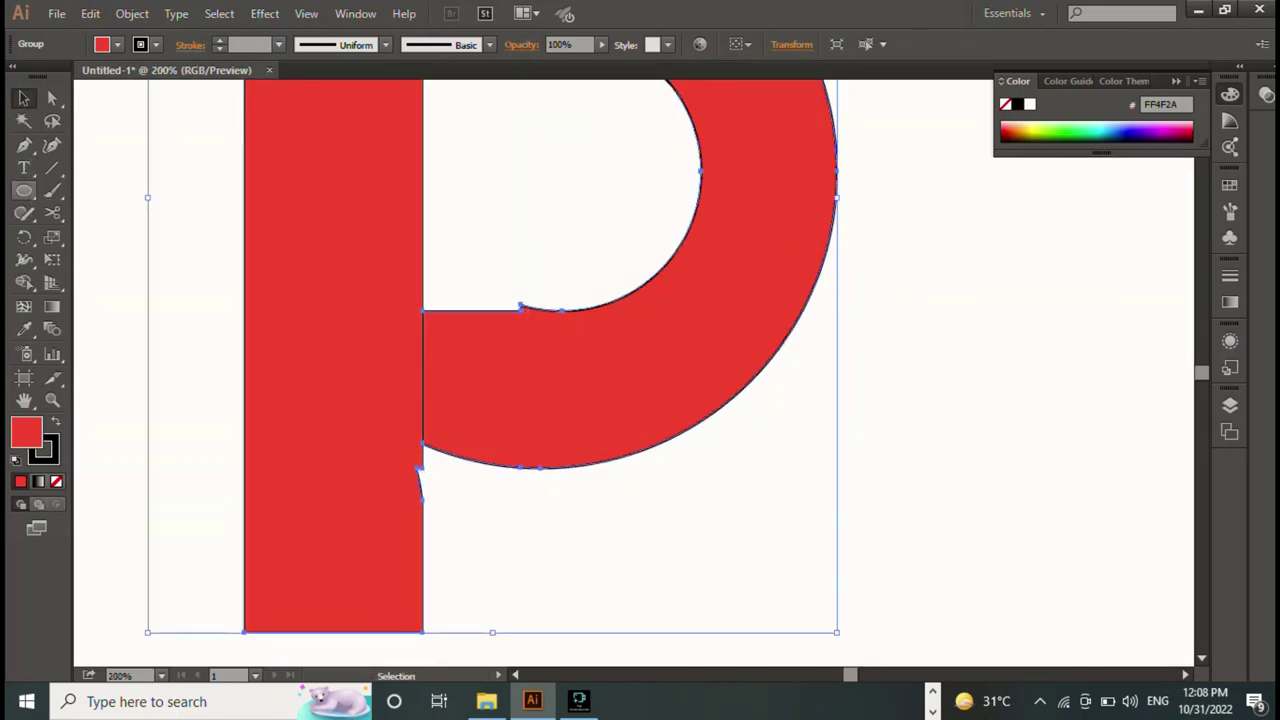
# Step: Merge a small rectangle into the P to fill the stem–bowl junction notch
pyautogui.click(24, 190)
pyautogui.click(387, 375)
pyautogui.press('Escape')
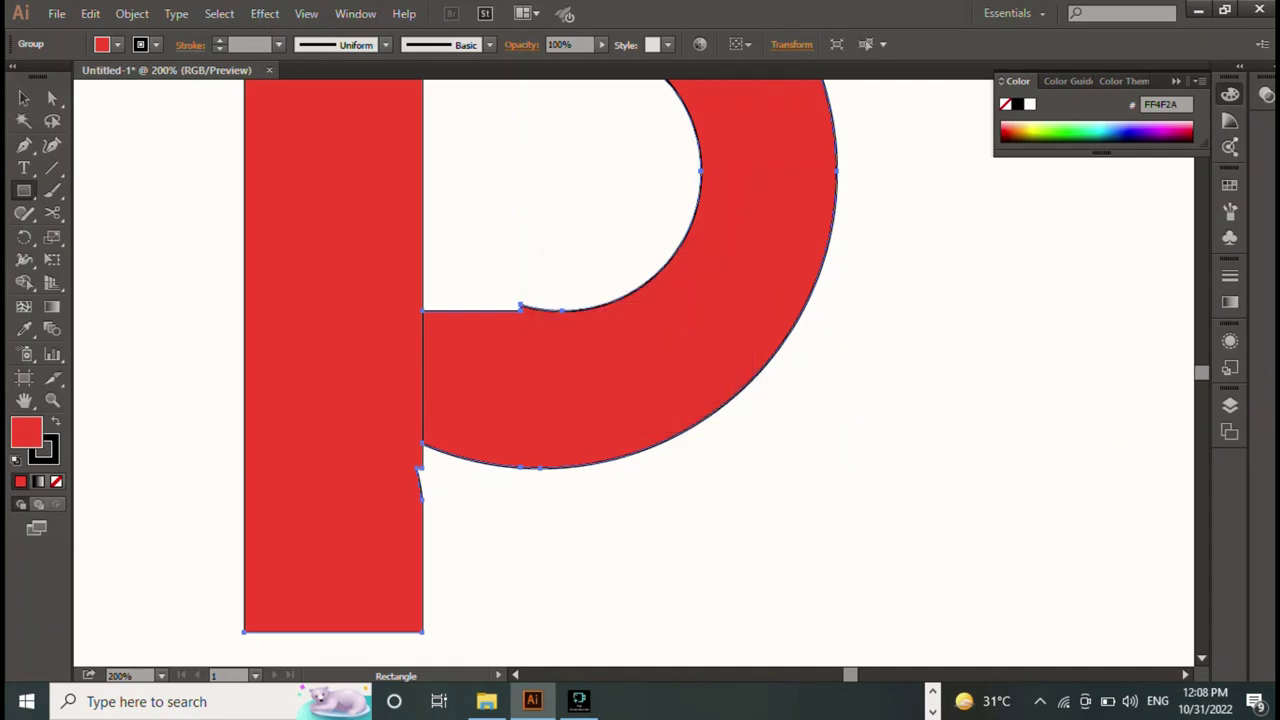
pyautogui.moveTo(343, 364); pyautogui.dragTo(423, 534)
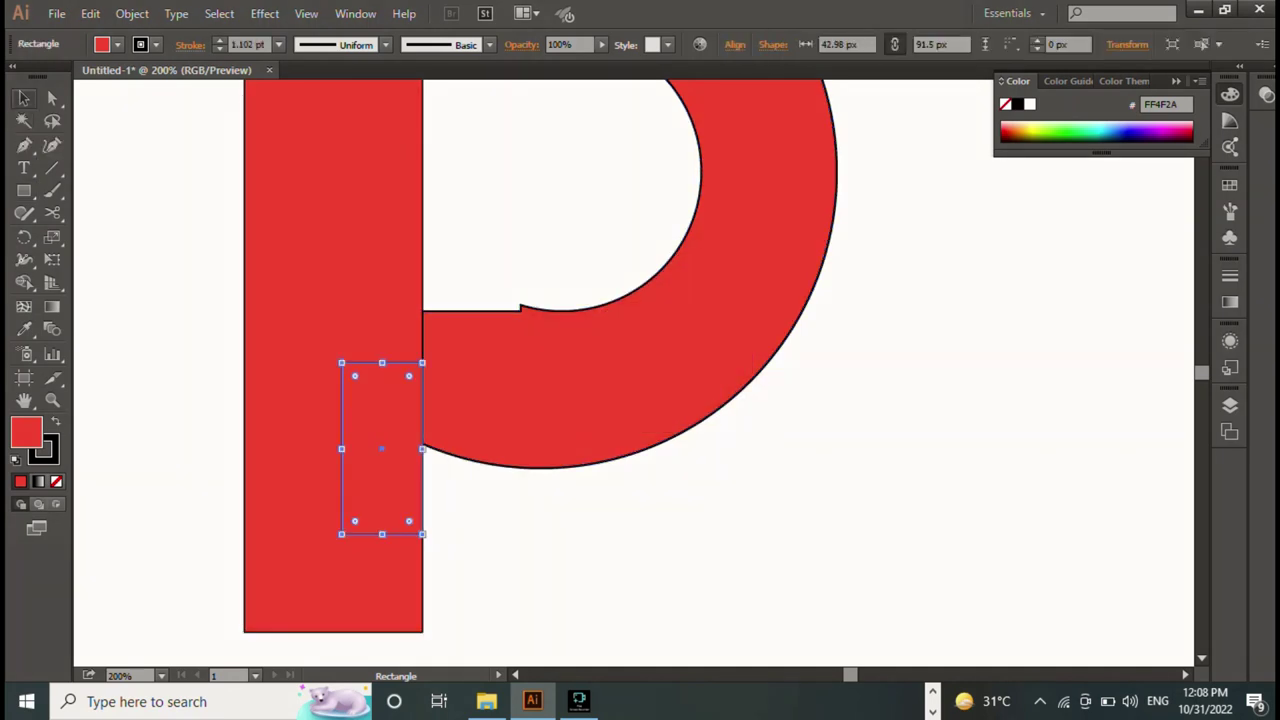
pyautogui.click(24, 97)
pyautogui.hotkey('ctrl', 'a')
pyautogui.hotkey('shift', 'm')
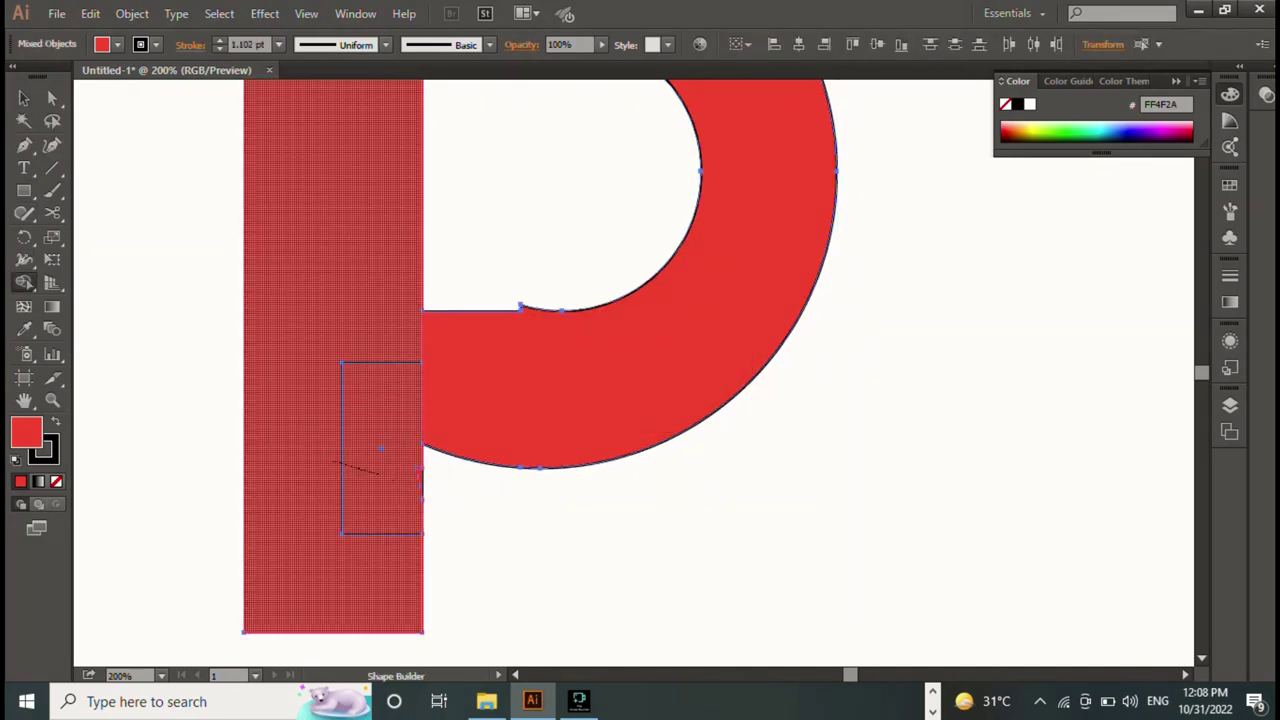
pyautogui.moveTo(418, 472); pyautogui.dragTo(420, 472)
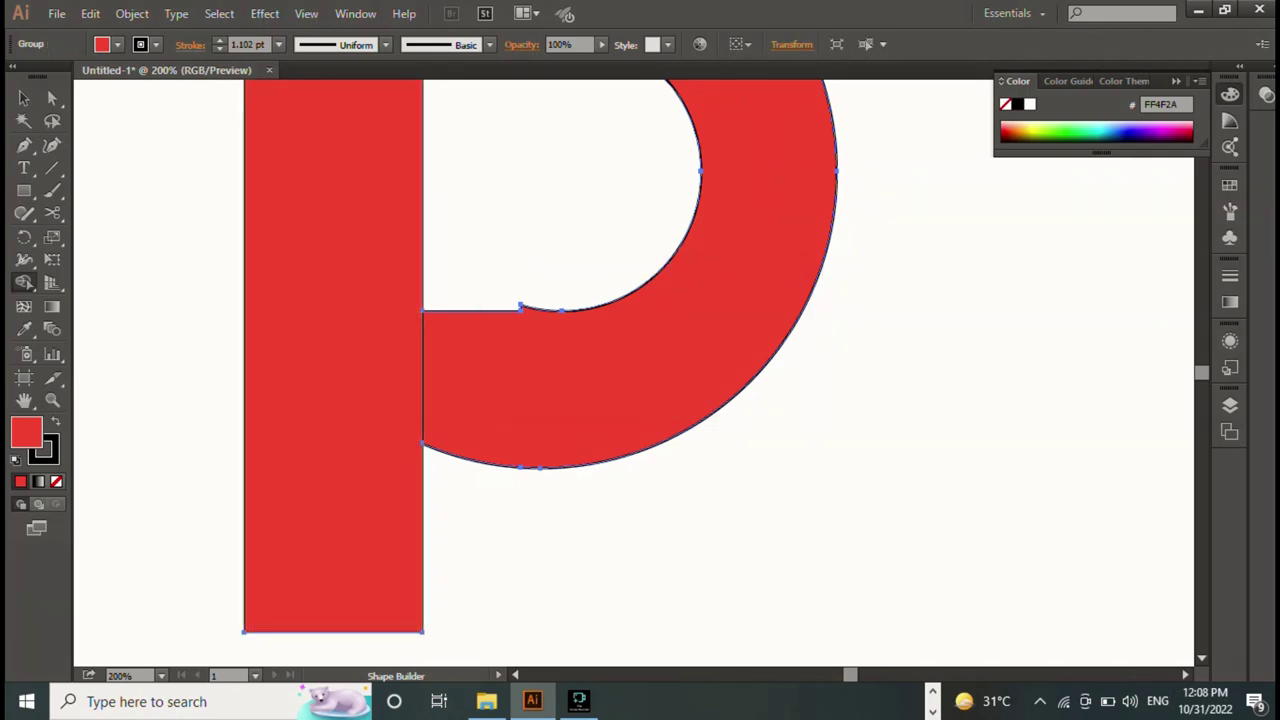
pyautogui.press('v')
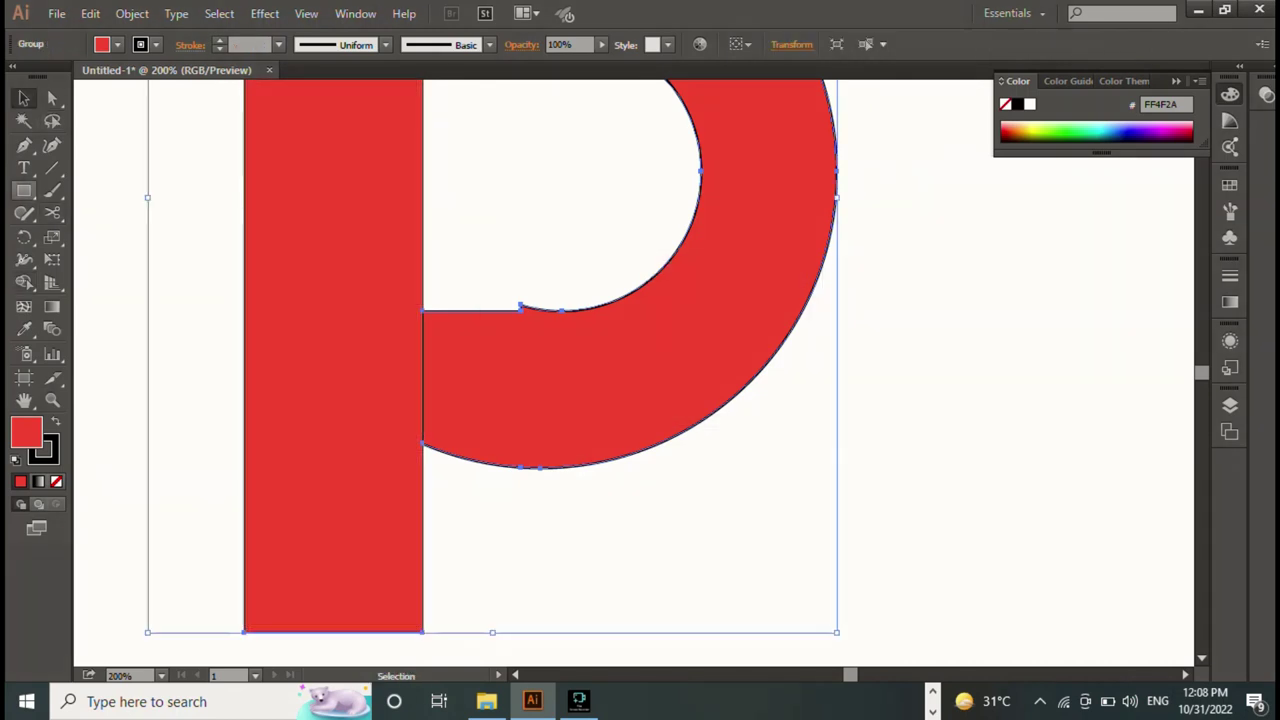
# Step: Clean the bowl's inner curve using an 81.5 px circle, then remove the circle
pyautogui.moveTo(24, 190); pyautogui.dragTo(129, 234)
pyautogui.moveTo(486, 153); pyautogui.dragTo(639, 305)
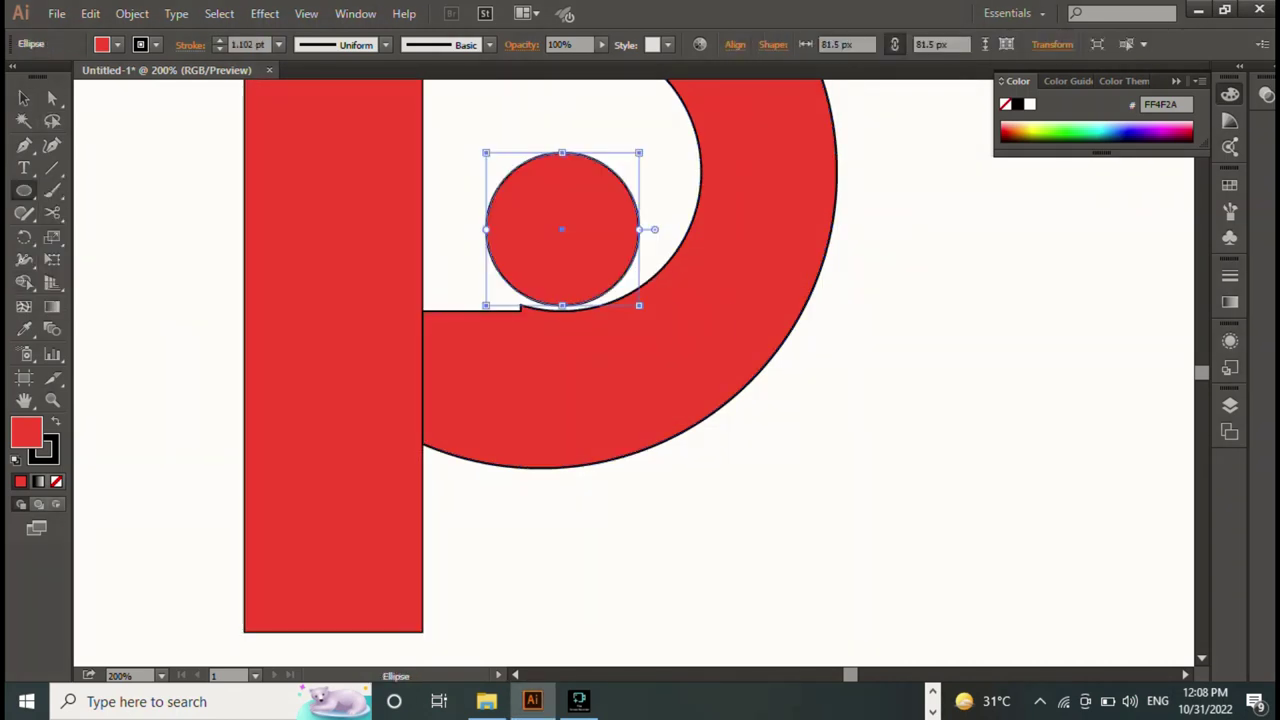
pyautogui.moveTo(585, 228); pyautogui.dragTo(552, 233)
pyautogui.click(24, 97)
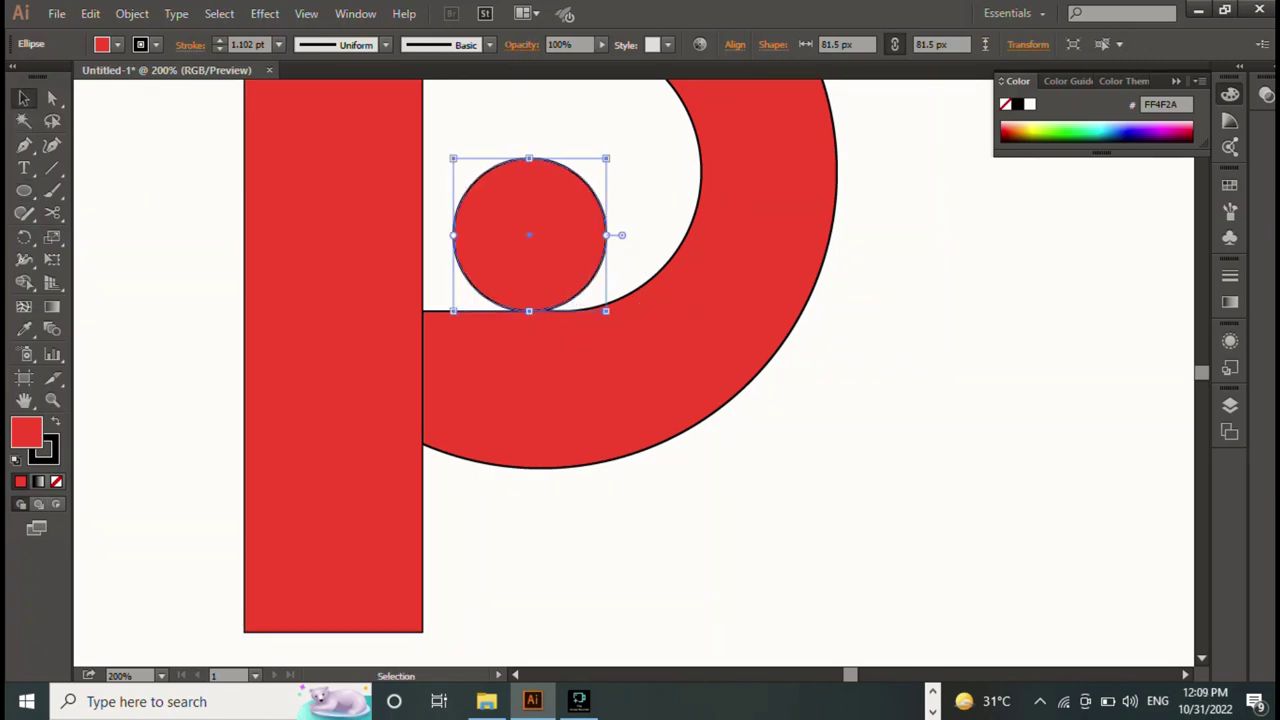
pyautogui.hotkey('ctrl', 'a')
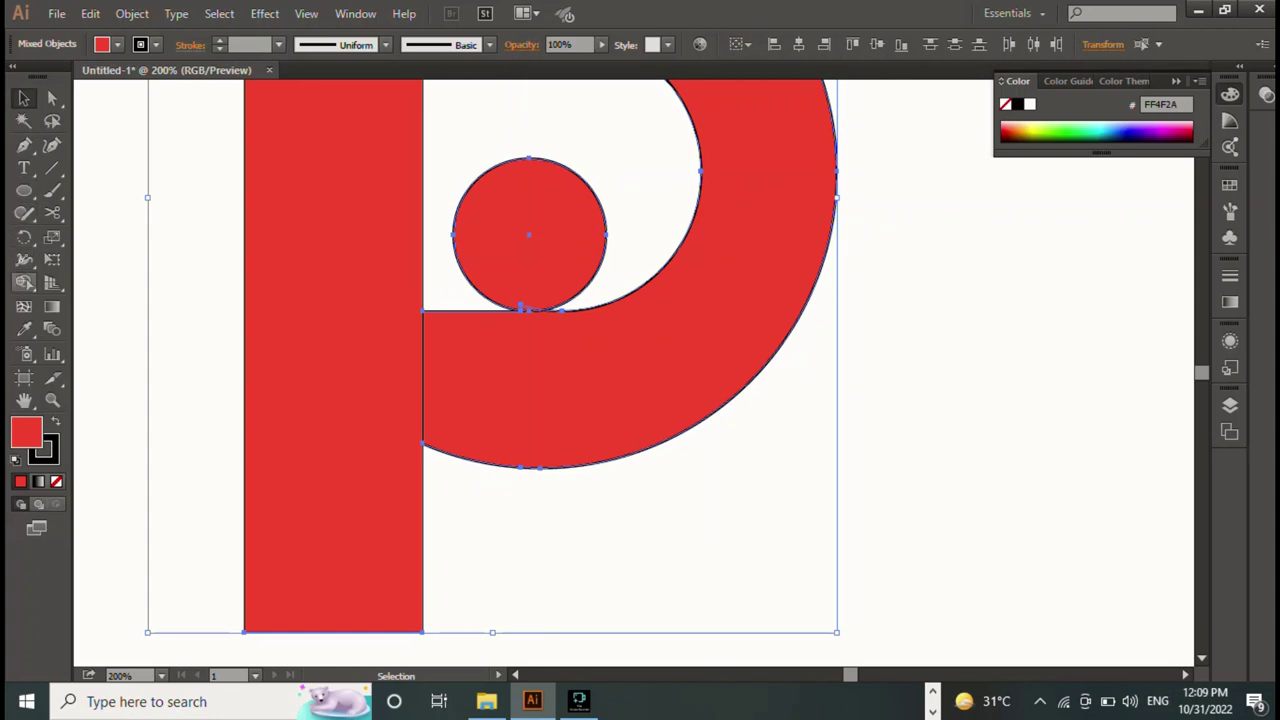
pyautogui.click(24, 282)
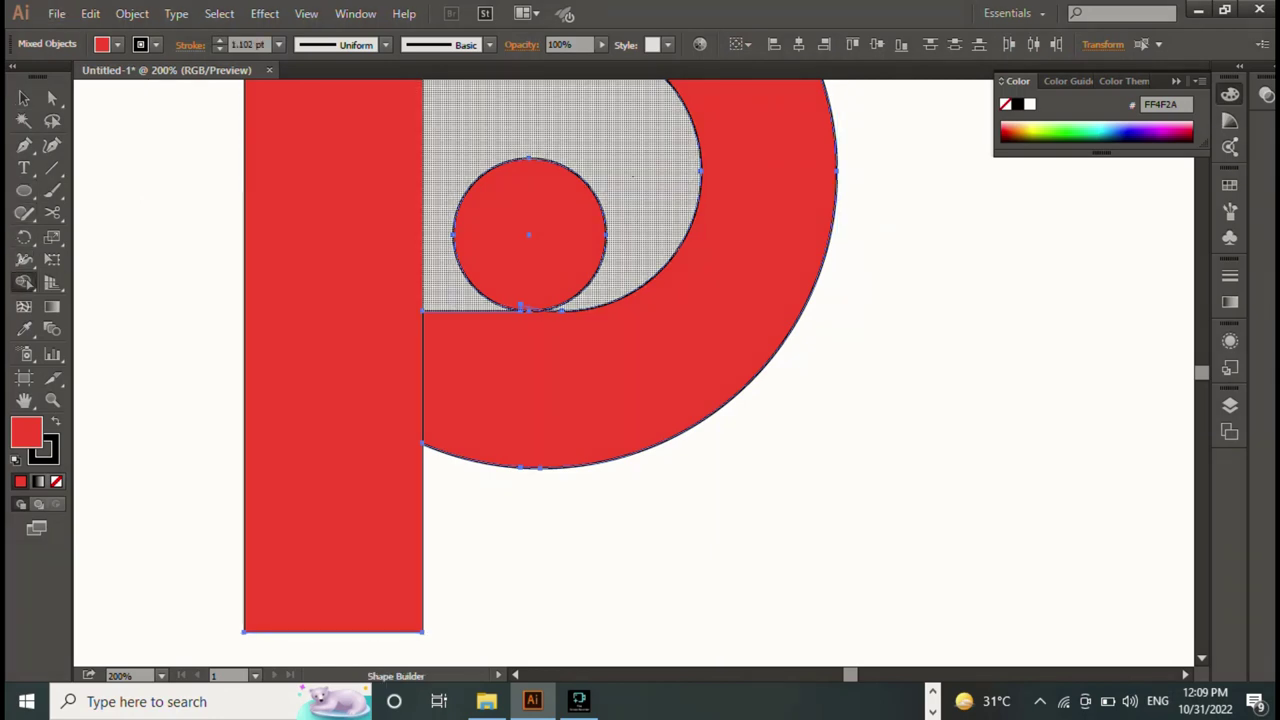
pyautogui.moveTo(628, 178); pyautogui.dragTo(555, 275)
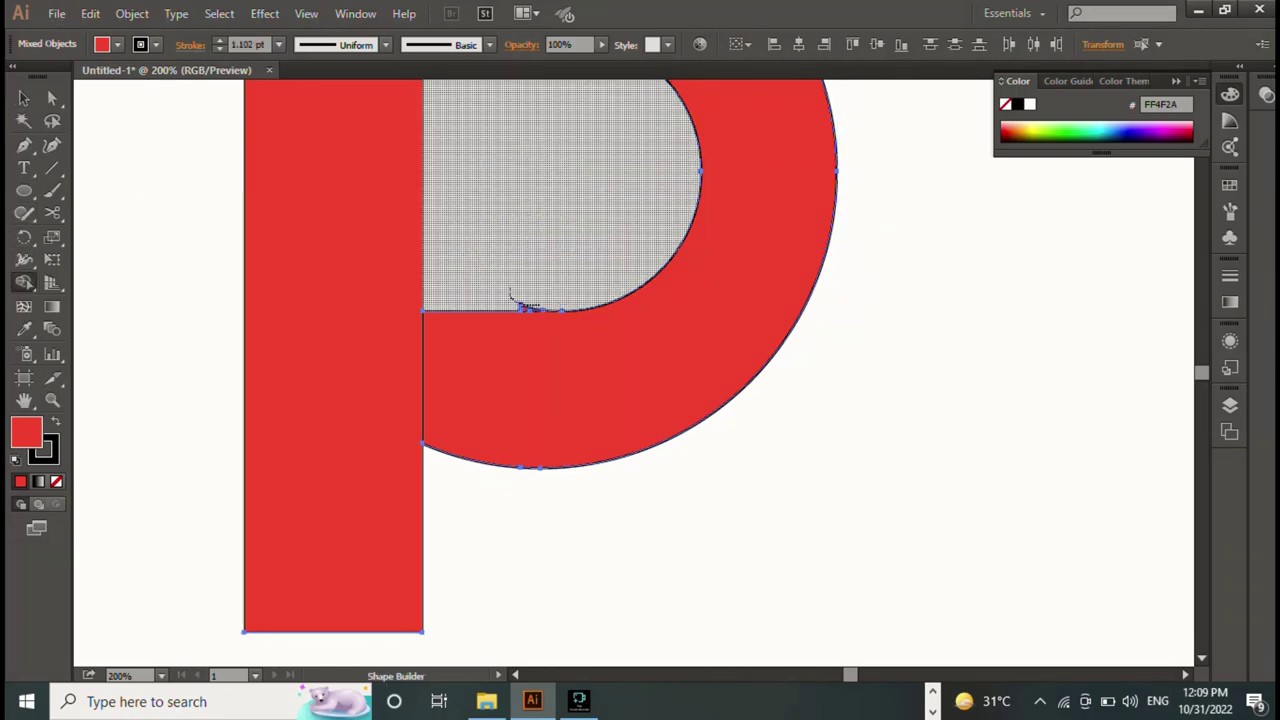
pyautogui.click(24, 97)
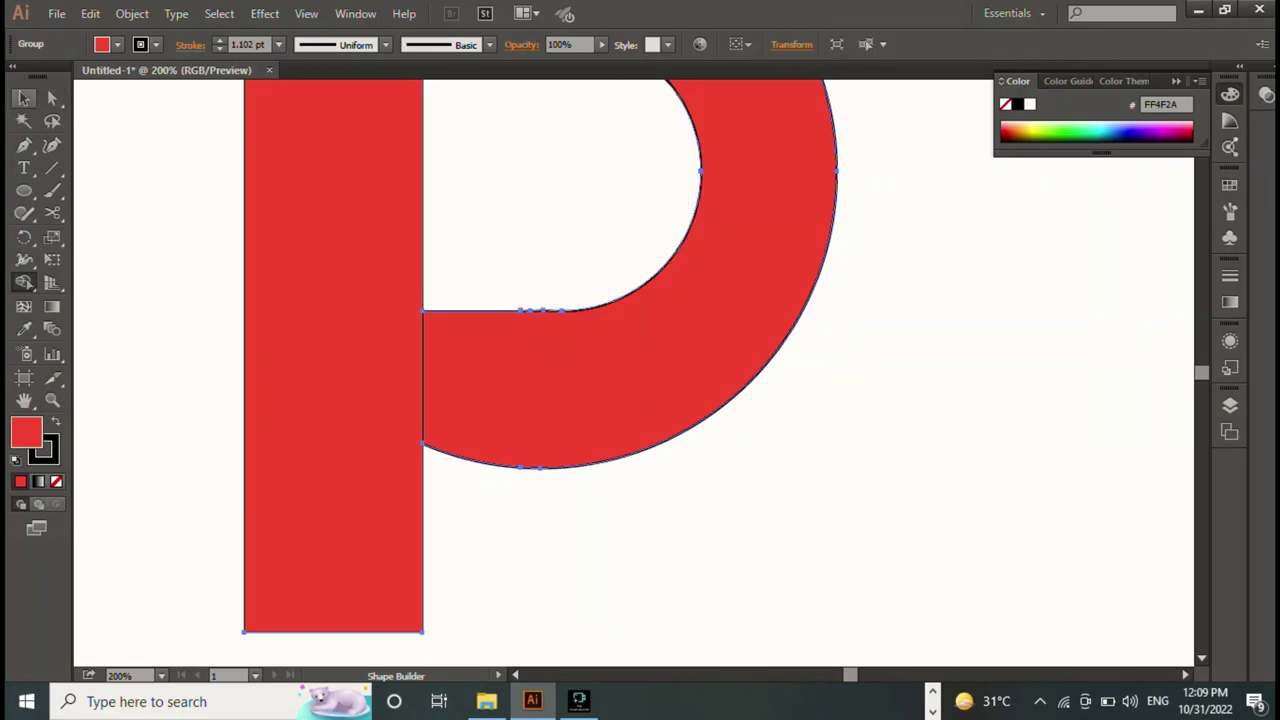
pyautogui.hotkey('ctrl', 'shift', 'a')
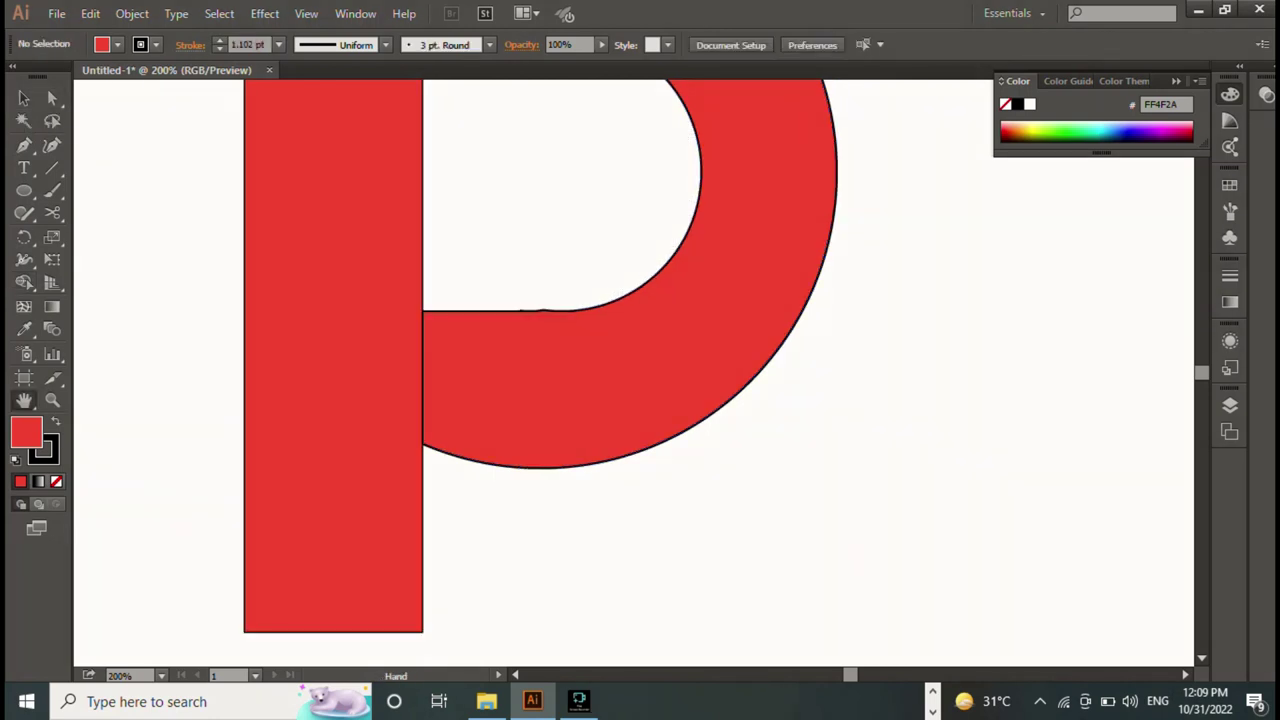
pyautogui.moveTo(560, 250); pyautogui.dragTo(697, 640)
# Step: Draw a thin rectangle over the top bar's seam and merge it into the red shape
pyautogui.press('v')
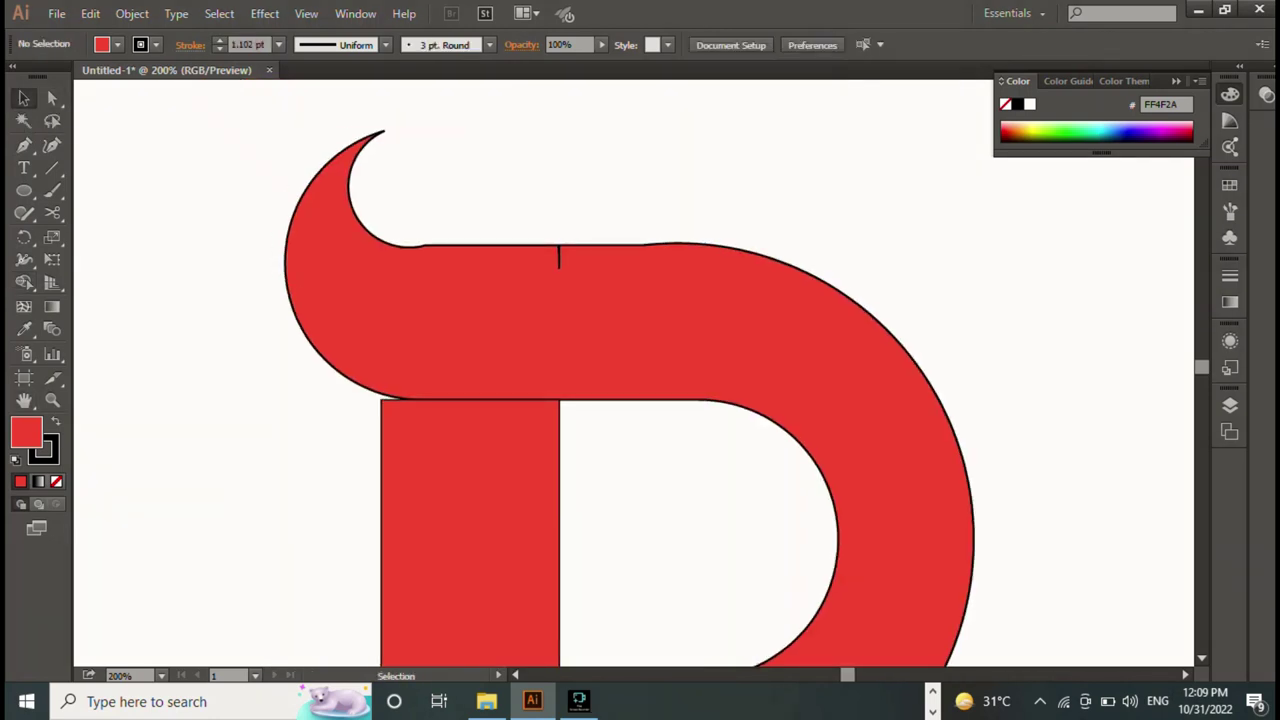
pyautogui.hotkey('ctrl', 'a')
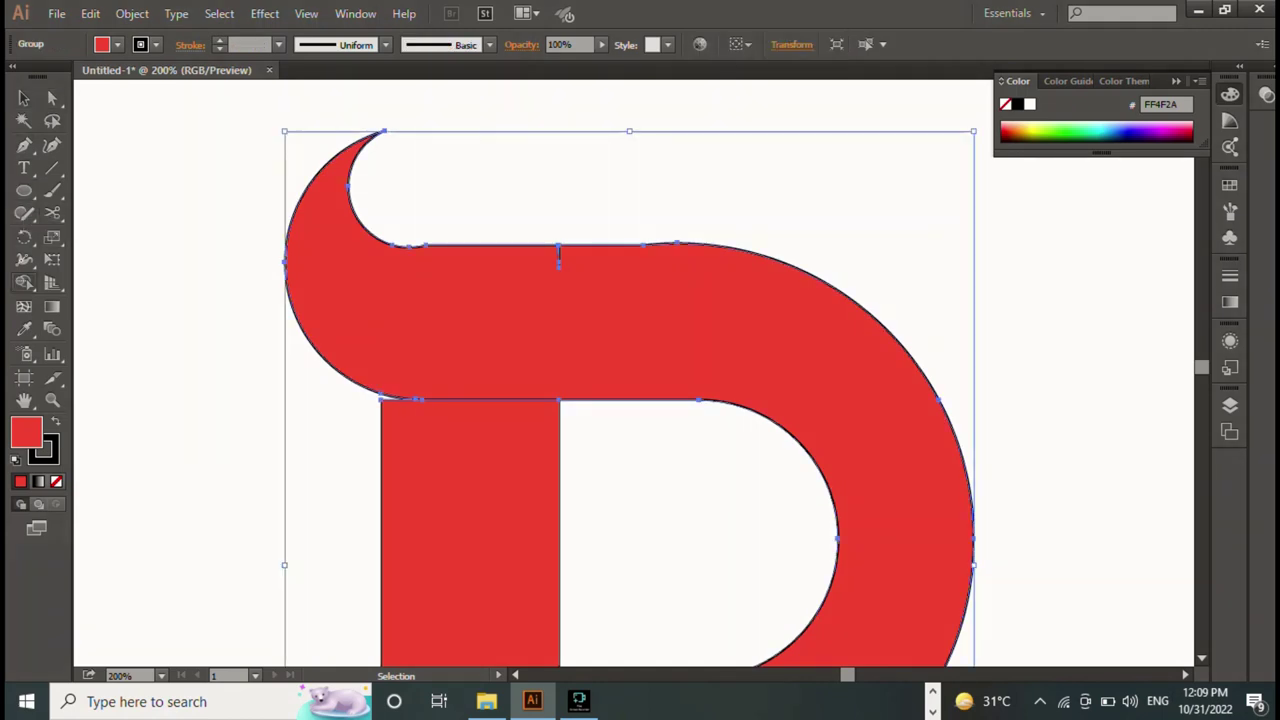
pyautogui.click(24, 282)
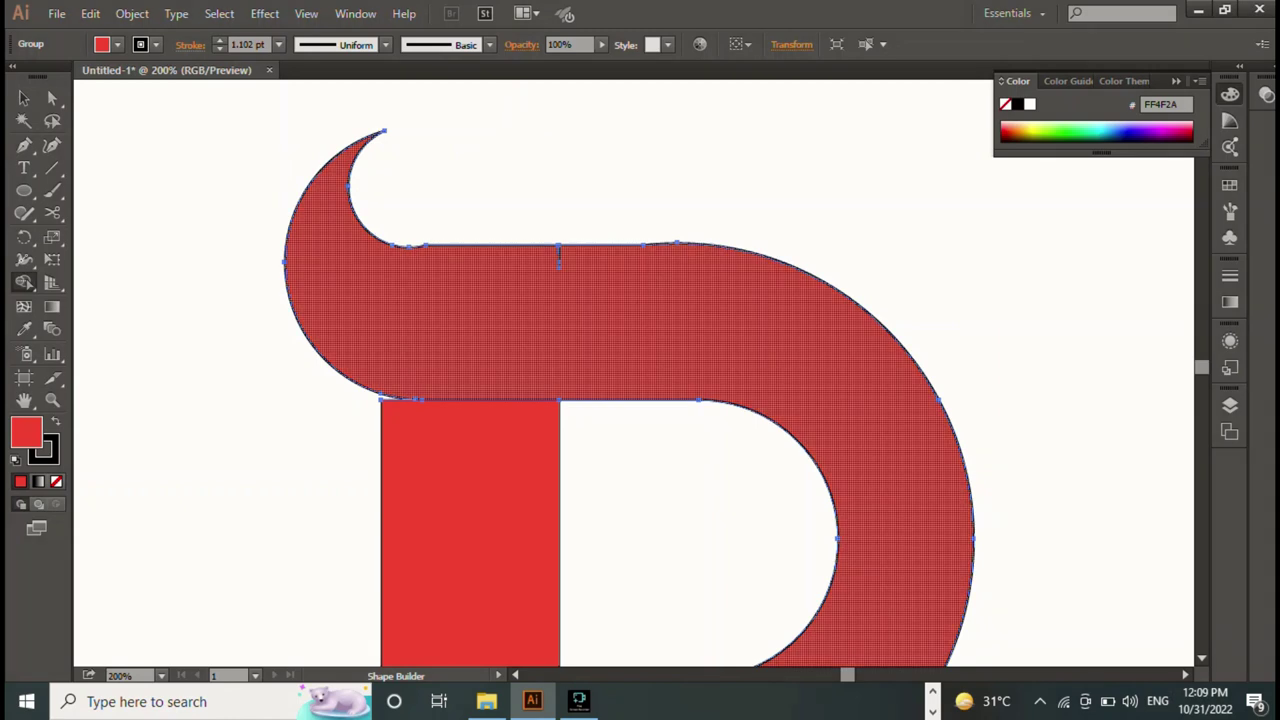
pyautogui.click(24, 190)
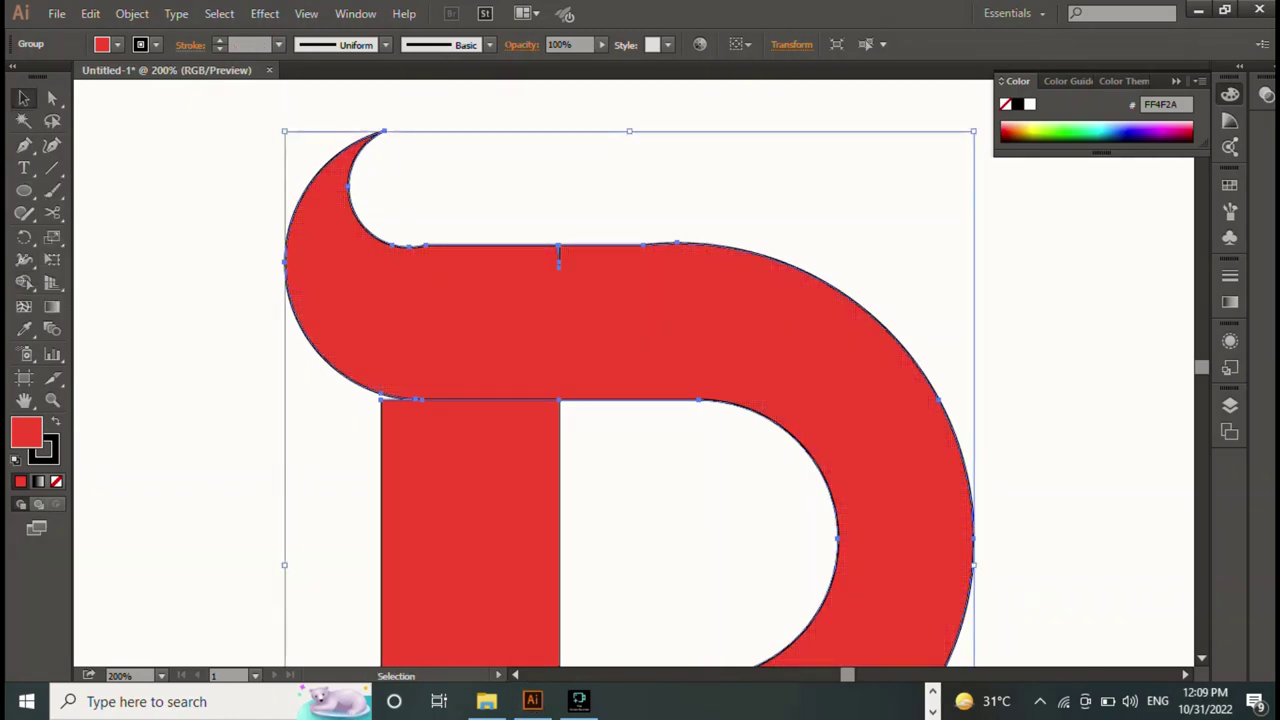
pyautogui.moveTo(673, 263)
pyautogui.mouseDown()
pyautogui.moveTo(455, 268)
pyautogui.moveTo(457, 246)
pyautogui.moveTo(671, 282)
pyautogui.mouseUp()
pyautogui.press('v')
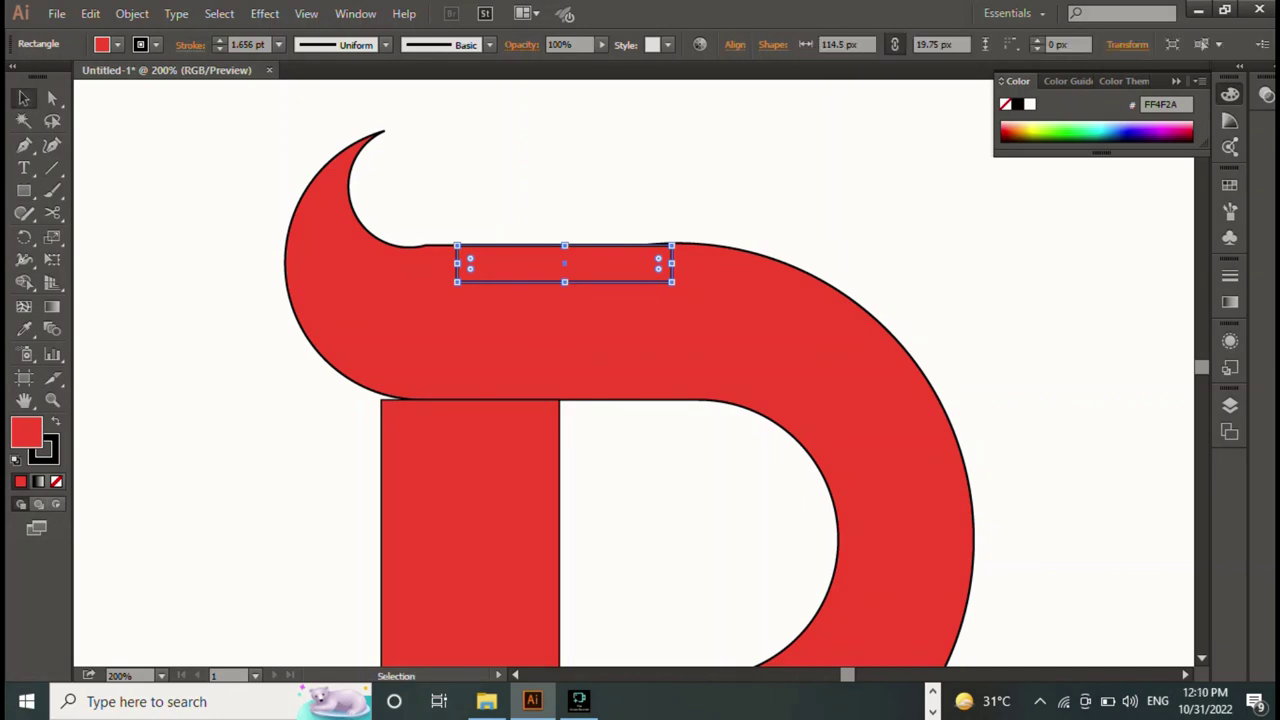
pyautogui.hotkey('ctrl', 'a')
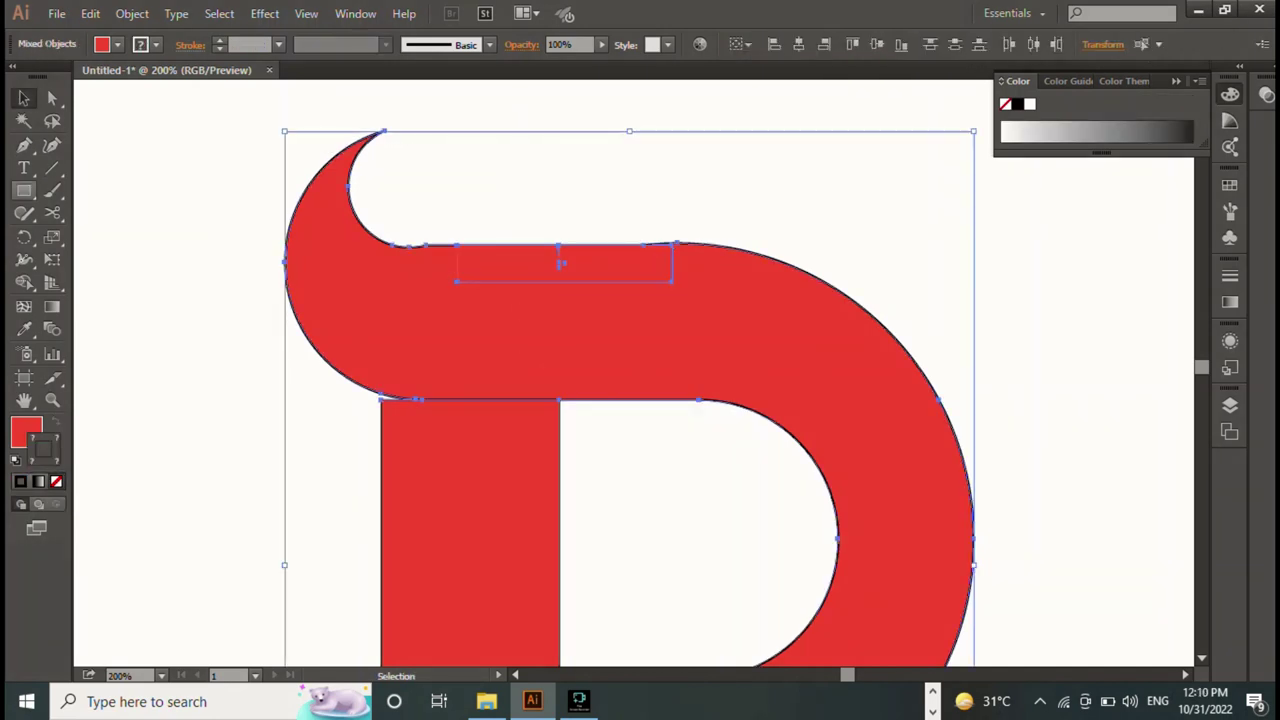
pyautogui.hotkey('shift', 'm')
pyautogui.moveTo(545, 260); pyautogui.dragTo(605, 294)
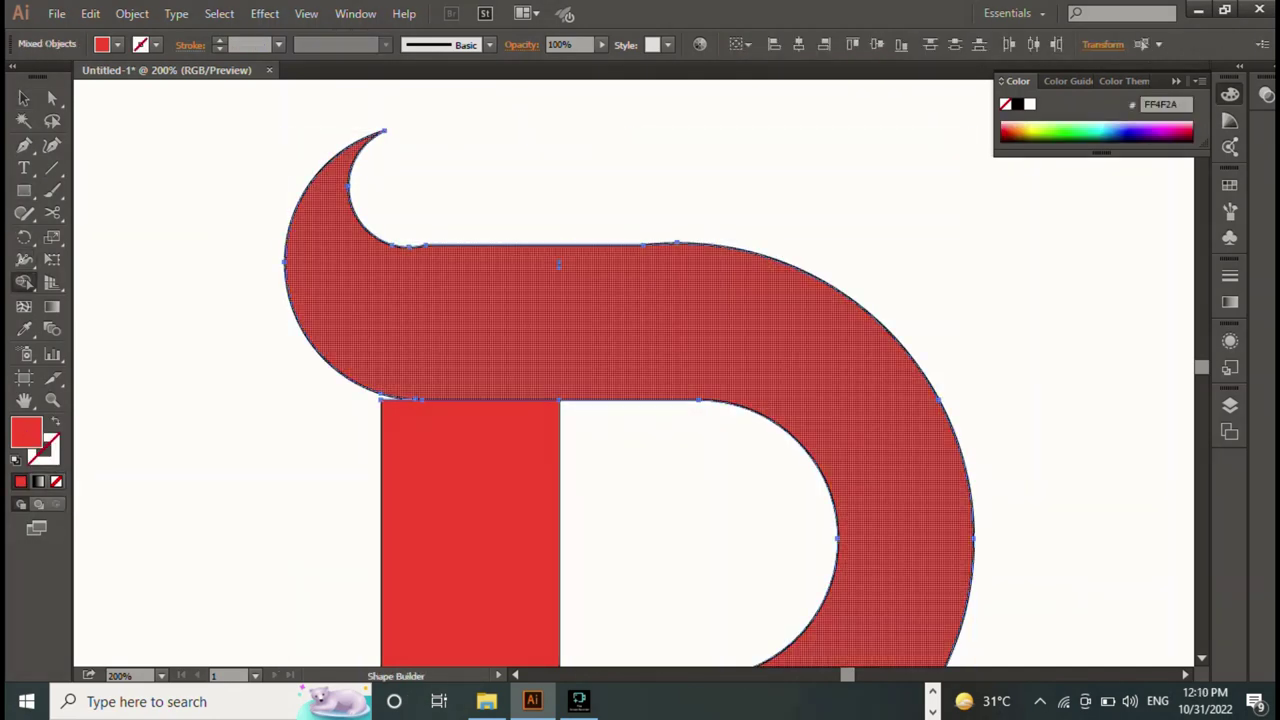
# Step: Reselect the merged P for anchor-point editing and zoom to 400%
pyautogui.click(24, 98)
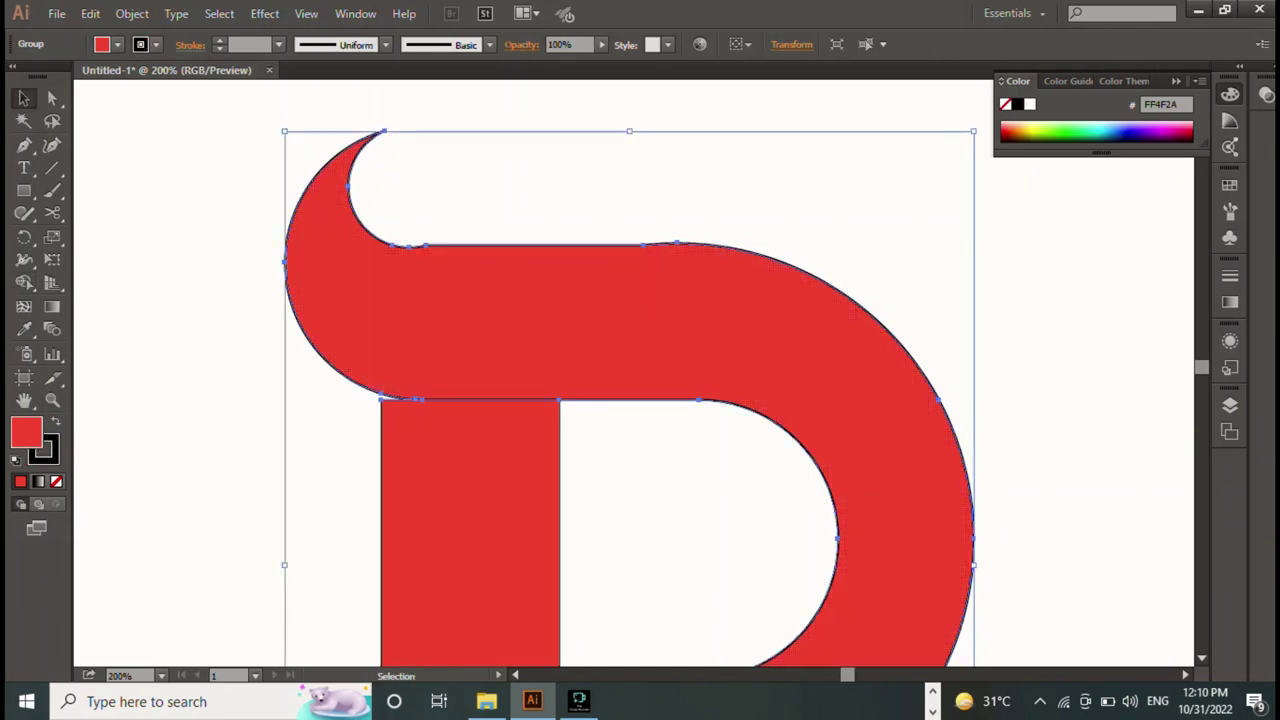
pyautogui.hotkey('ctrl', 'shift', 'a')
pyautogui.click(382, 436)
pyautogui.press('a')
pyautogui.hotkey('ctrl', '=')
# Step: Draw a thin 12.27 × 82.5 px rectangle across the notch where the stem meets the top
pyautogui.press('h')
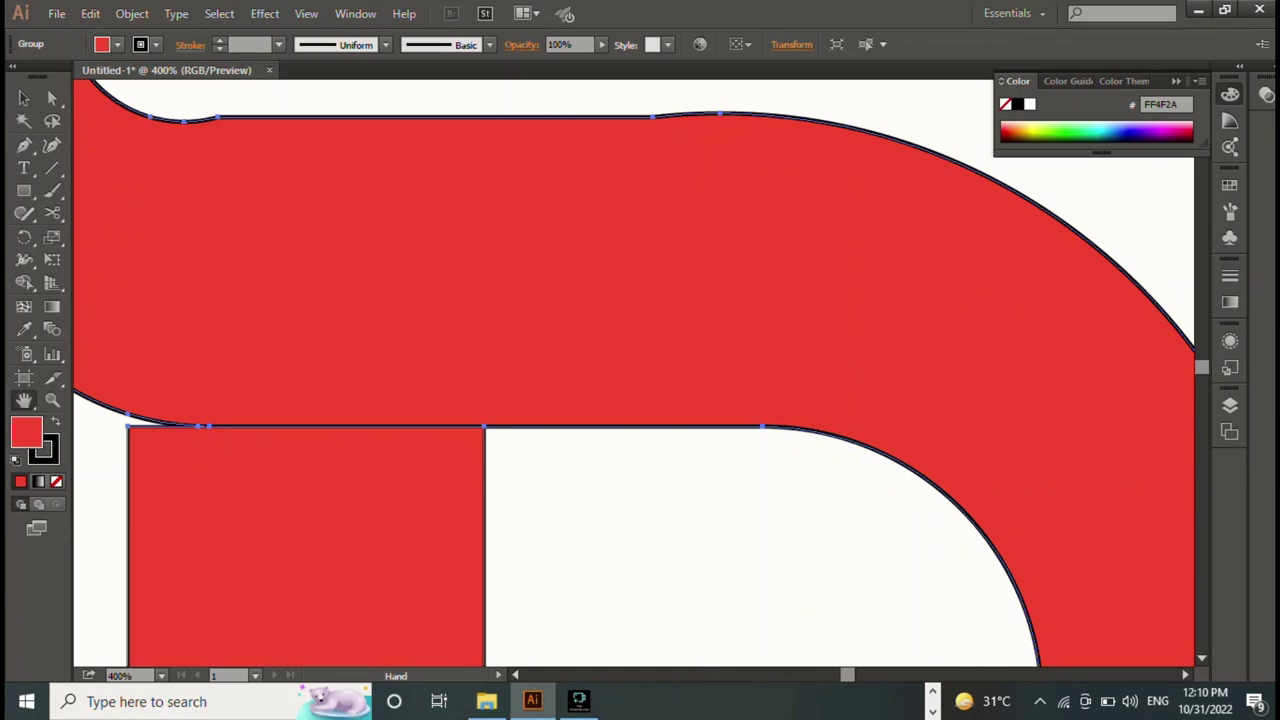
pyautogui.moveTo(600, 420); pyautogui.dragTo(975, 335)
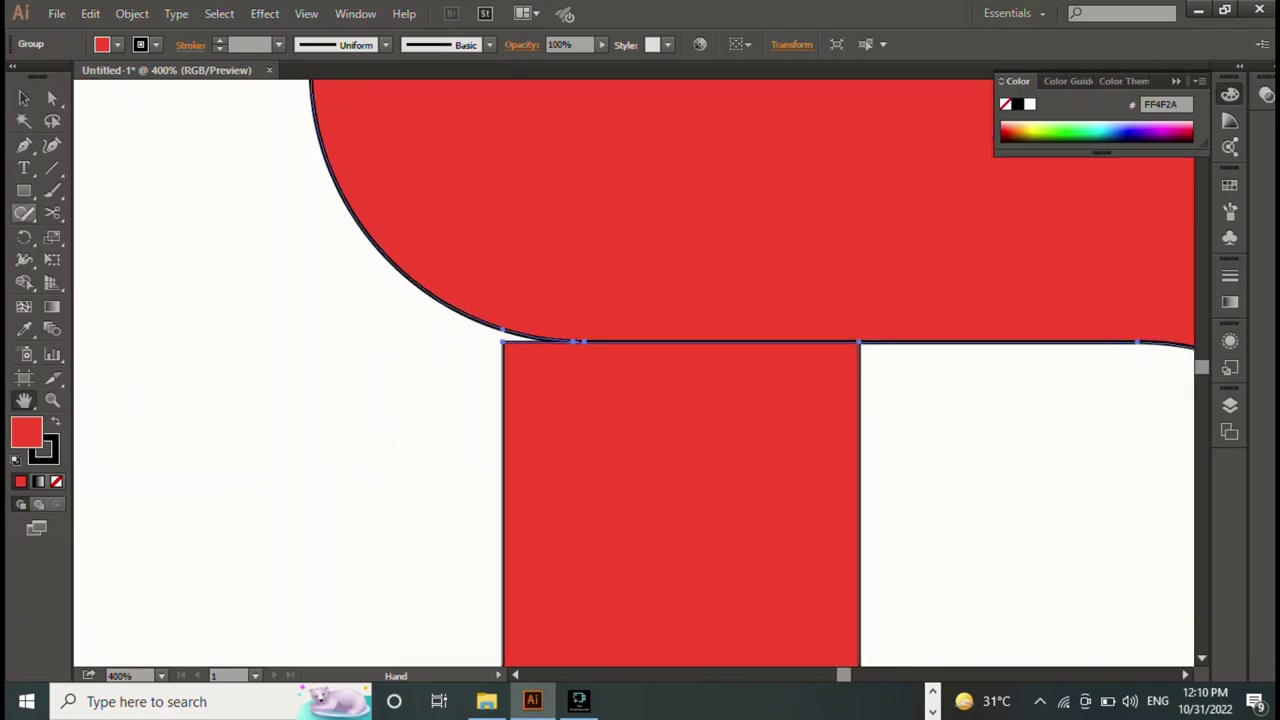
pyautogui.click(24, 190)
pyautogui.press('m')
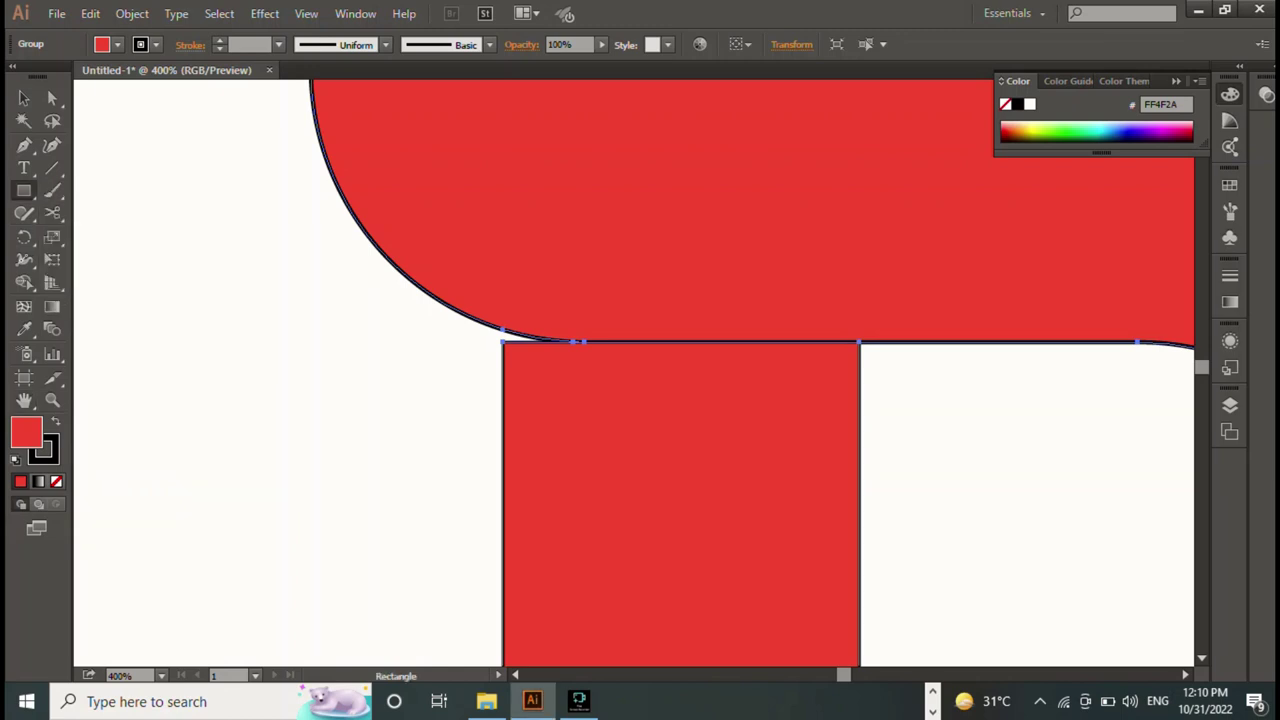
pyautogui.scroll(5, 515, 366)
pyautogui.moveTo(503, 467); pyautogui.dragTo(549, 668)
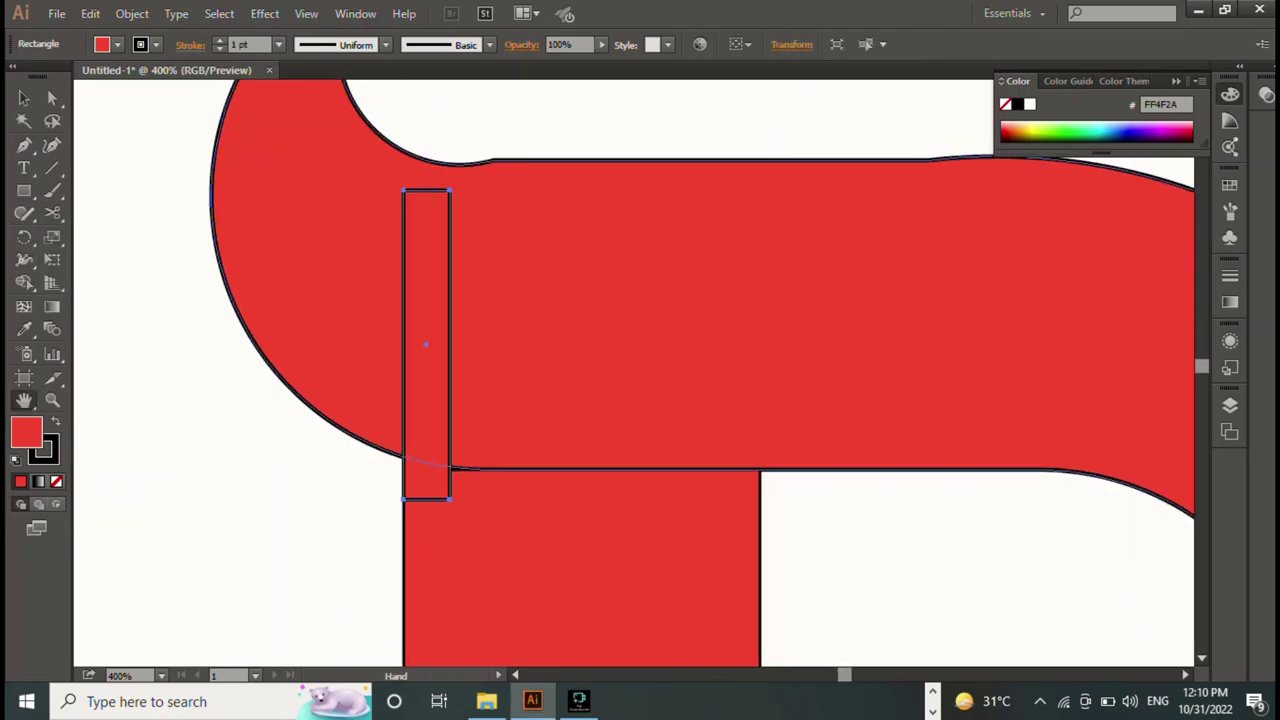
# Step: Merge the thin rectangle into the red P with Shape Builder, then deselect everything
pyautogui.moveTo(525, 560); pyautogui.dragTo(418, 144)
pyautogui.press('v')
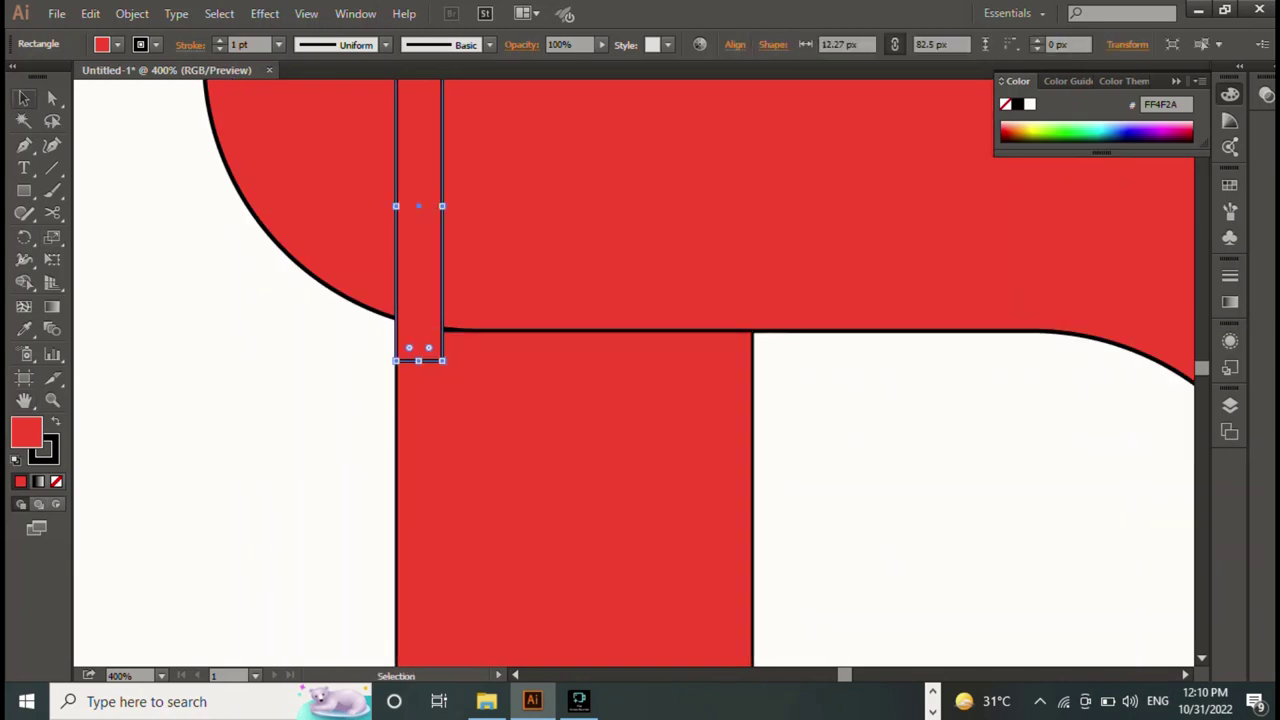
pyautogui.moveTo(560, 450); pyautogui.dragTo(1035, 643)
pyautogui.press('Delete')
pyautogui.hotkey('ctrl', 'z')
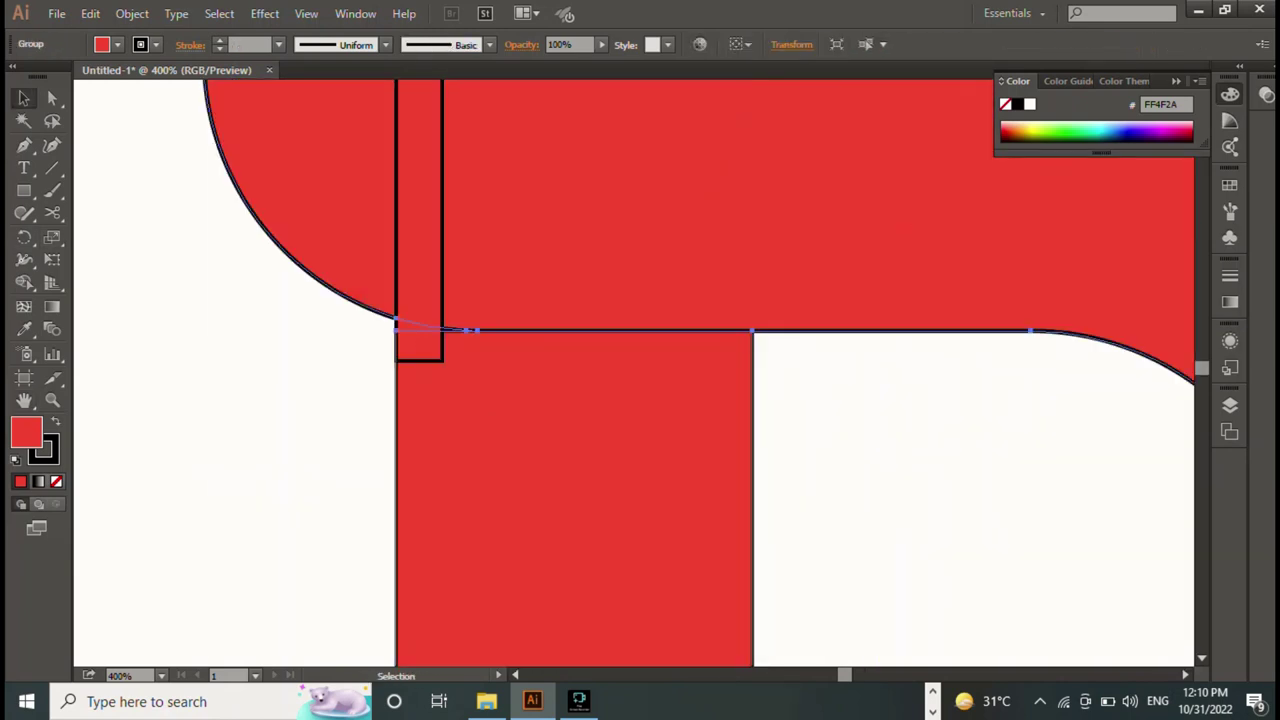
pyautogui.hotkey('ctrl', 'a')
pyautogui.hotkey('shift', 'm')
pyautogui.hotkey('shift', 'm')
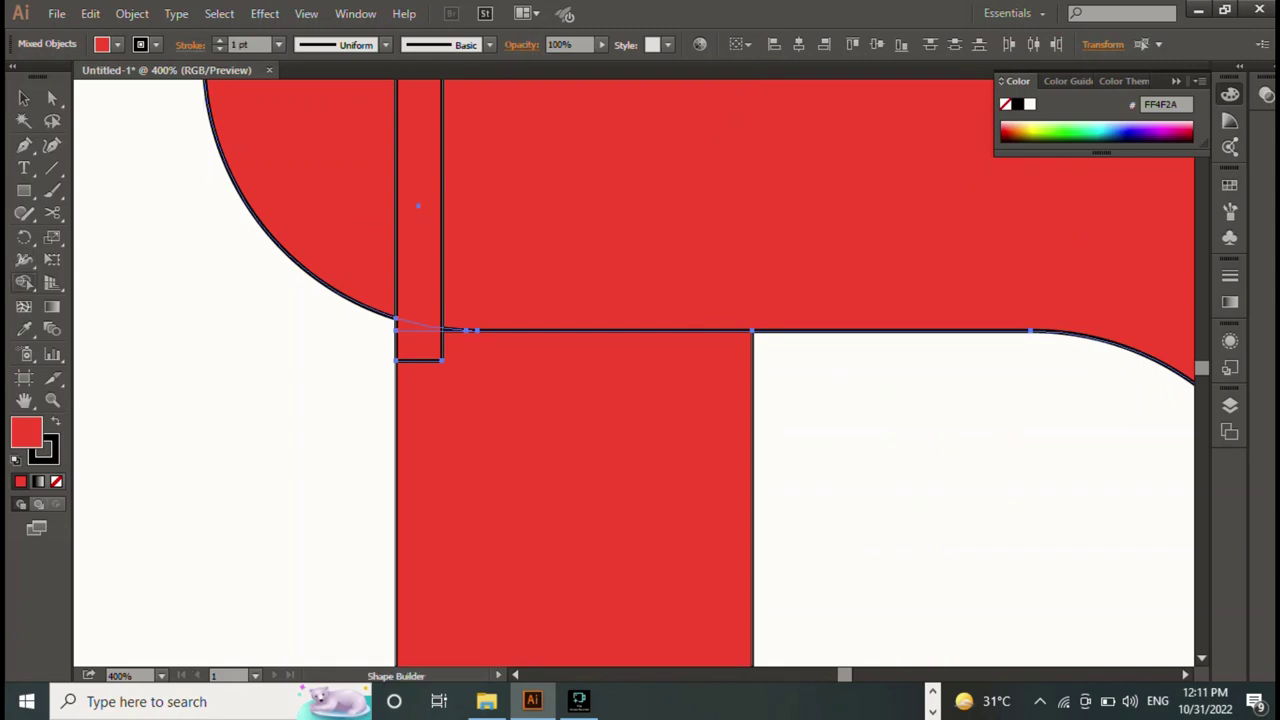
pyautogui.moveTo(420, 352); pyautogui.dragTo(458, 432)
pyautogui.press('v')
pyautogui.hotkey('ctrl', 'shift', 'a')
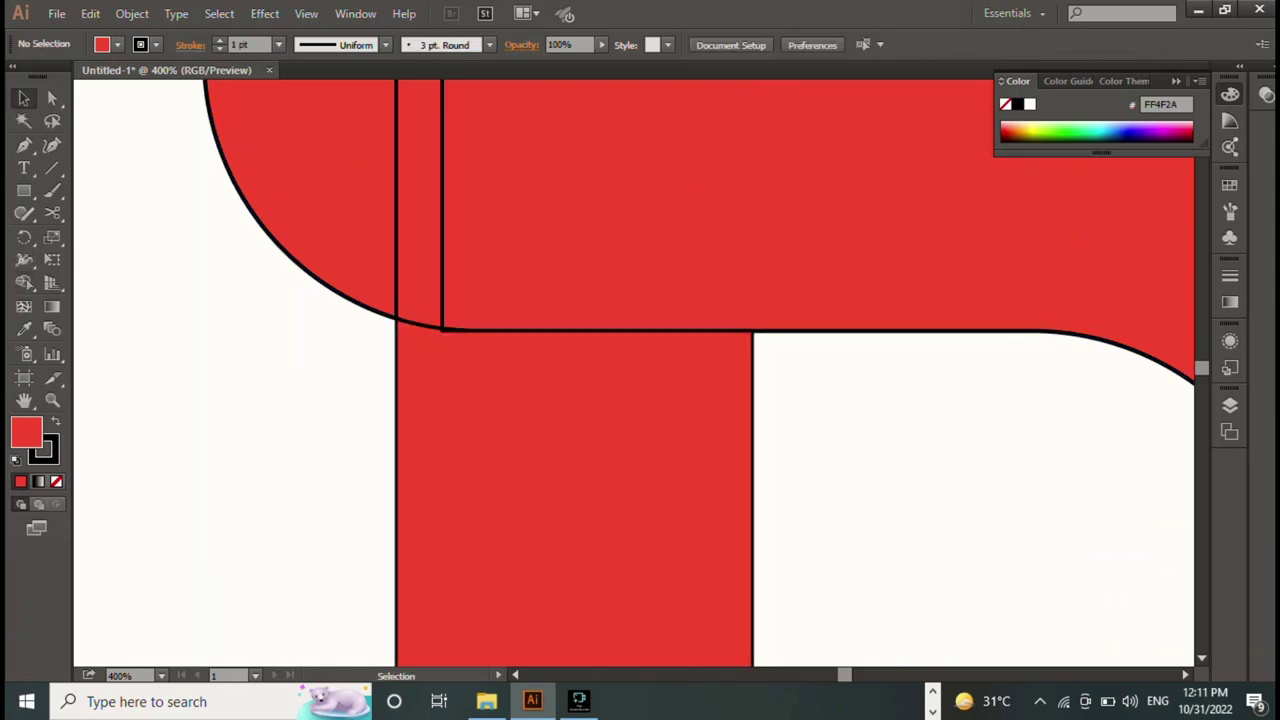
# Step: Zoom out, move the asphalt texture onto the artboard and send it behind the P
pyautogui.hotkey('ctrl', '-')
pyautogui.hotkey('ctrl', '-')
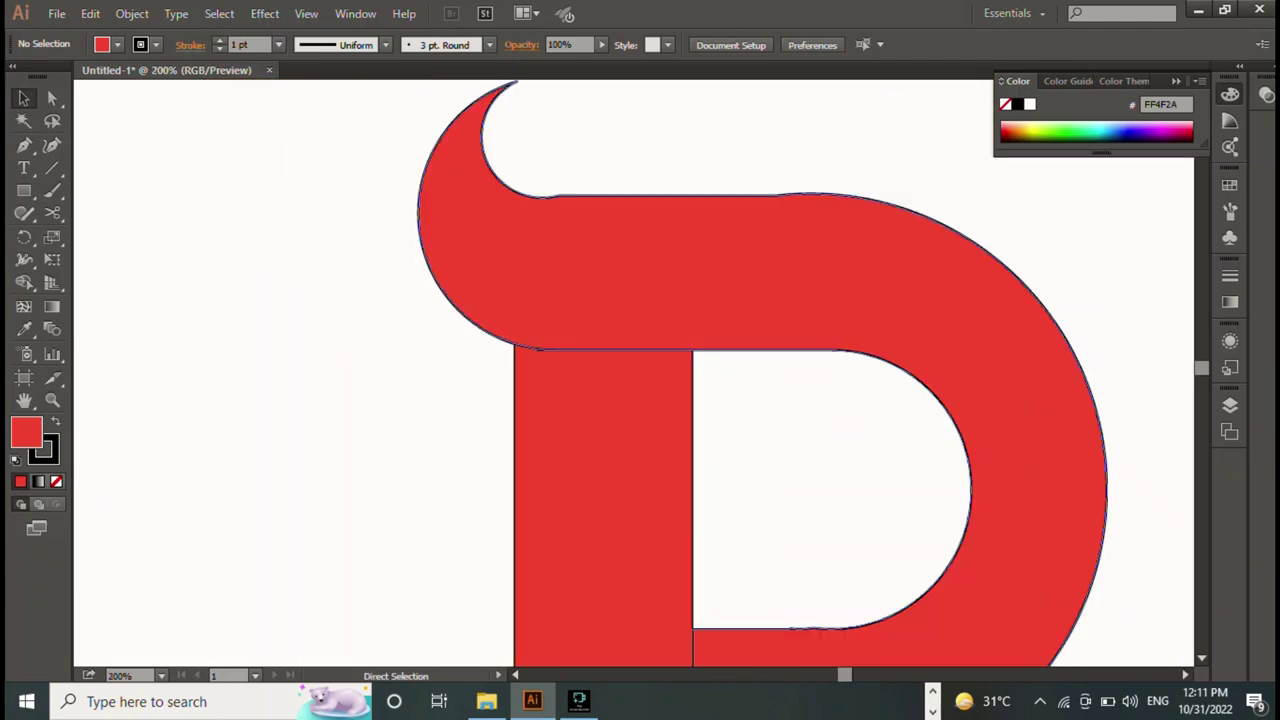
pyautogui.hotkey('ctrl', '-')
pyautogui.hotkey('ctrl', '-')
pyautogui.hotkey('ctrl', '-')
pyautogui.hotkey('ctrl', 'a')
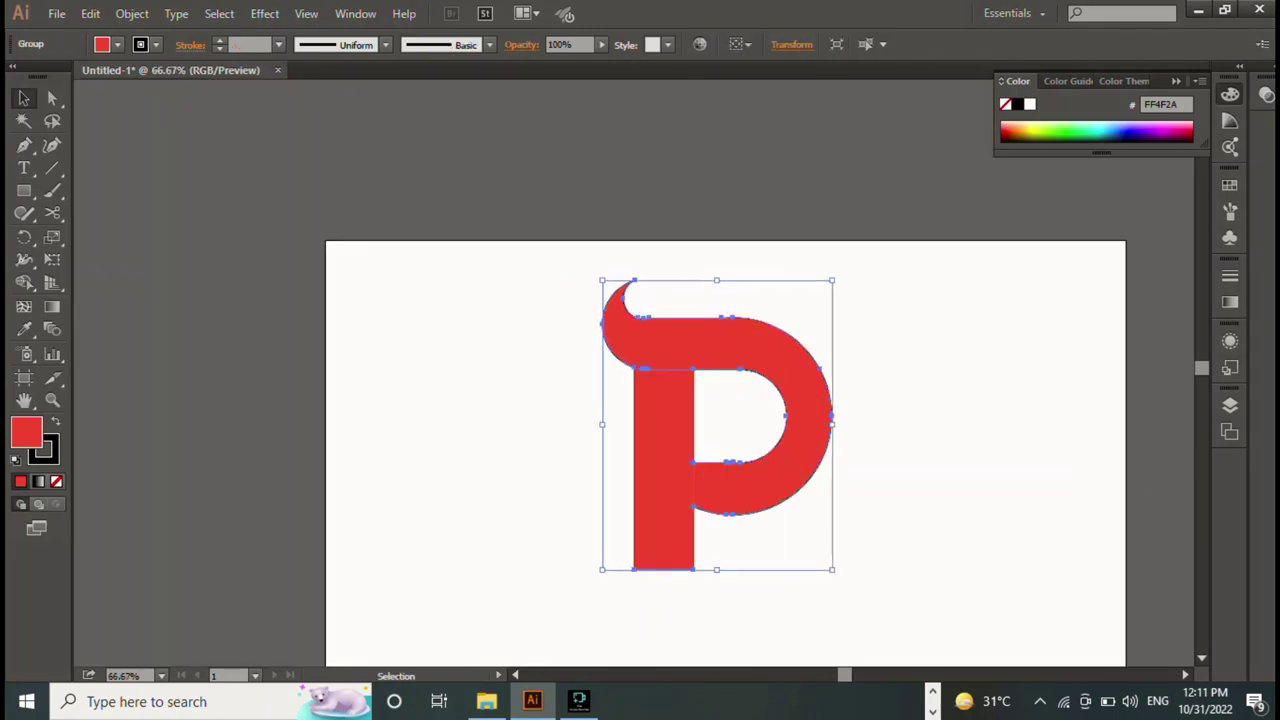
pyautogui.press('a')
pyautogui.hotkey('ctrl', '0')
pyautogui.press('v')
pyautogui.hotkey('ctrl', 'shift', 'a')
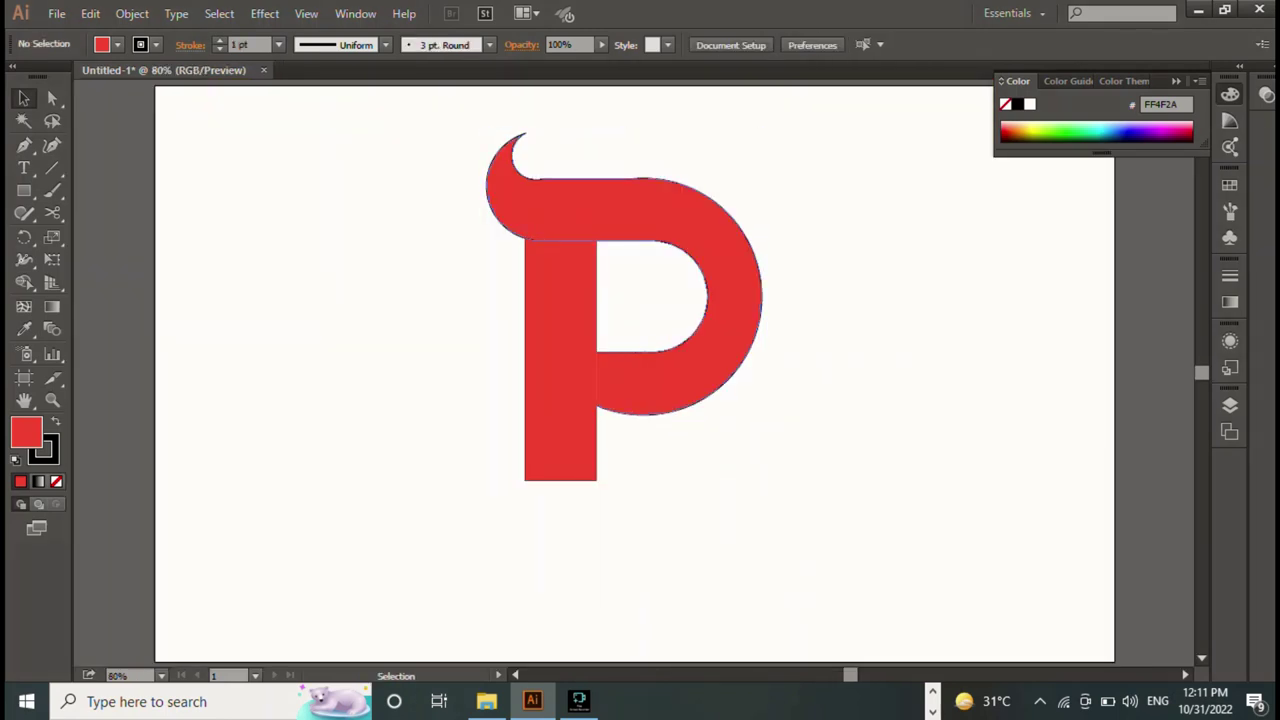
pyautogui.hotkey('ctrl', 'a')
pyautogui.hotkey('ctrl', 'shift', 'a')
pyautogui.hotkey('ctrl', '-')
pyautogui.hotkey('ctrl', '-')
pyautogui.hotkey('ctrl', '-')
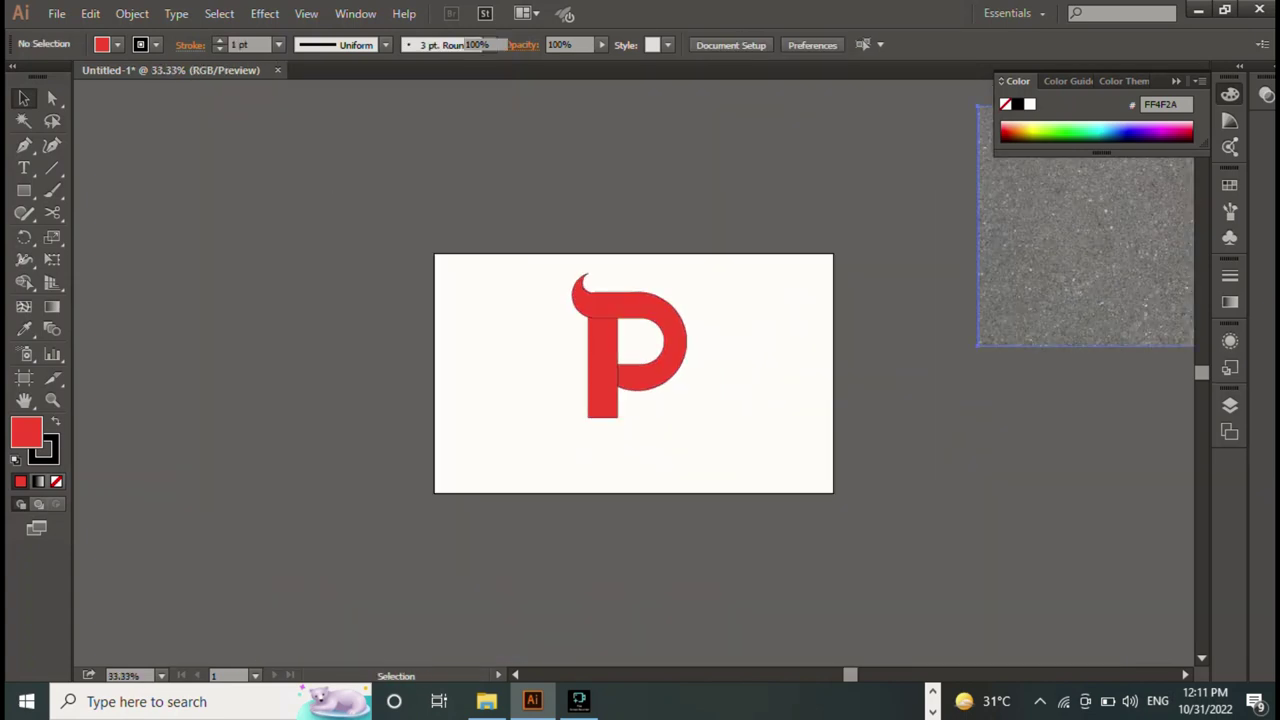
pyautogui.moveTo(1000, 338); pyautogui.dragTo(536, 428)
pyautogui.hotkey('ctrl', 'shift', '[')
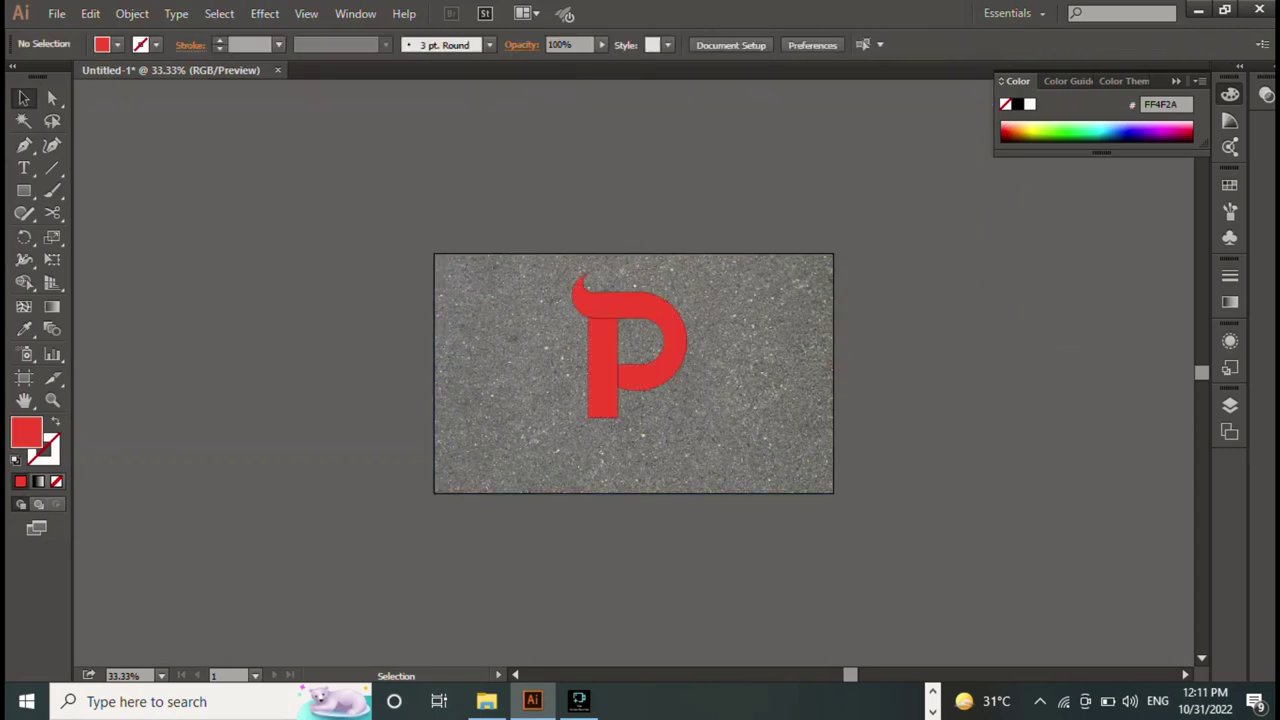
# Step: Reselect the red P group sitting on top of the asphalt texture
pyautogui.click(605, 360)
pyautogui.rightClick(667, 330)
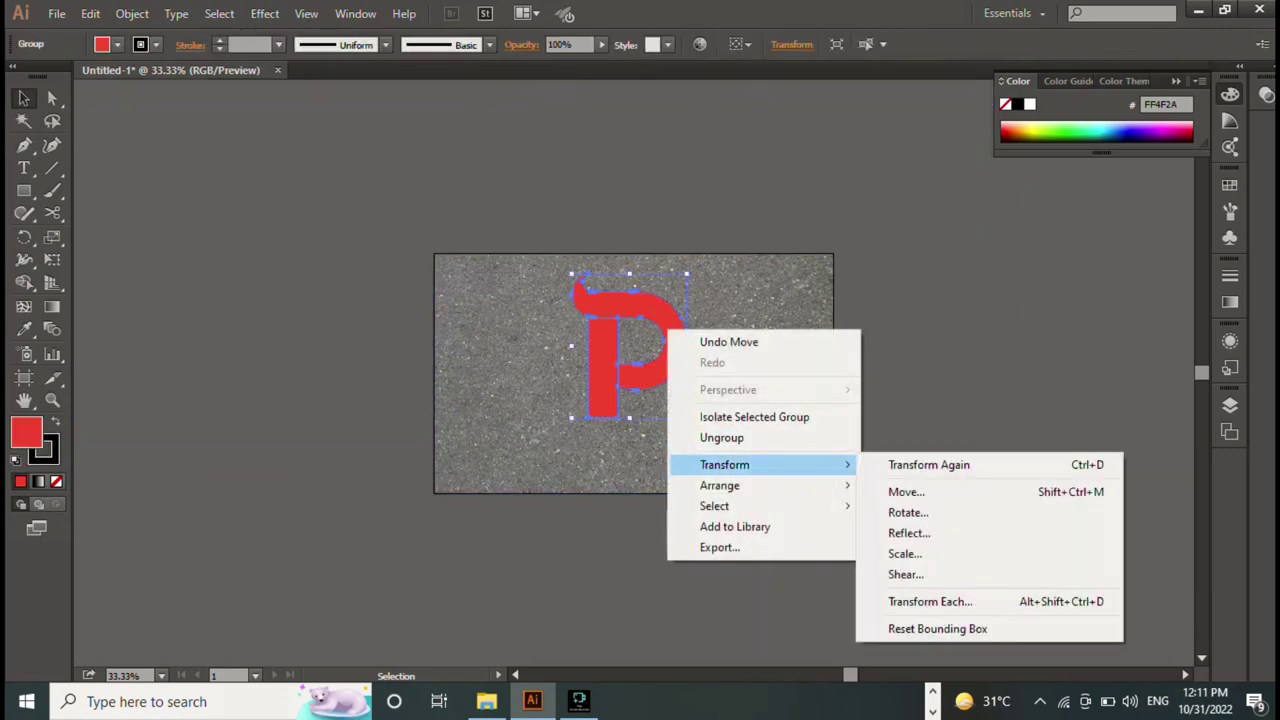
pyautogui.click(760, 440)
pyautogui.click(520, 440)
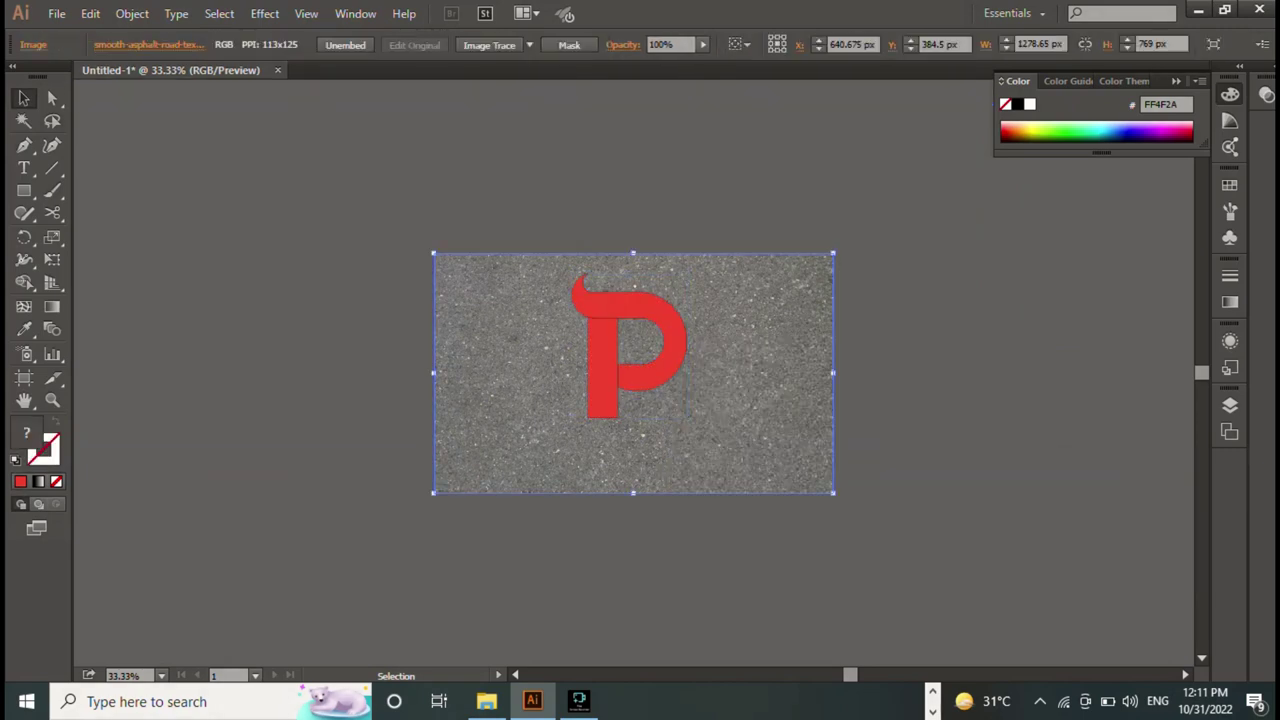
pyautogui.click(930, 540)
pyautogui.click(603, 370)
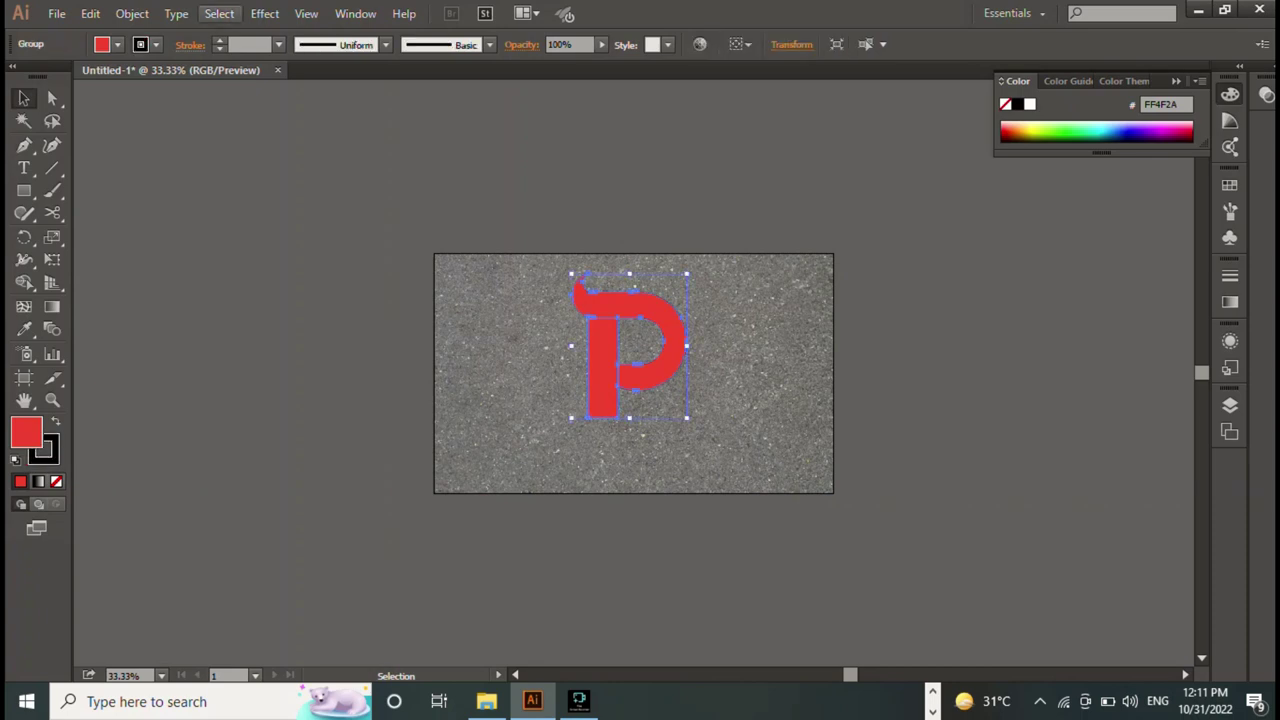
pyautogui.click(264, 13)
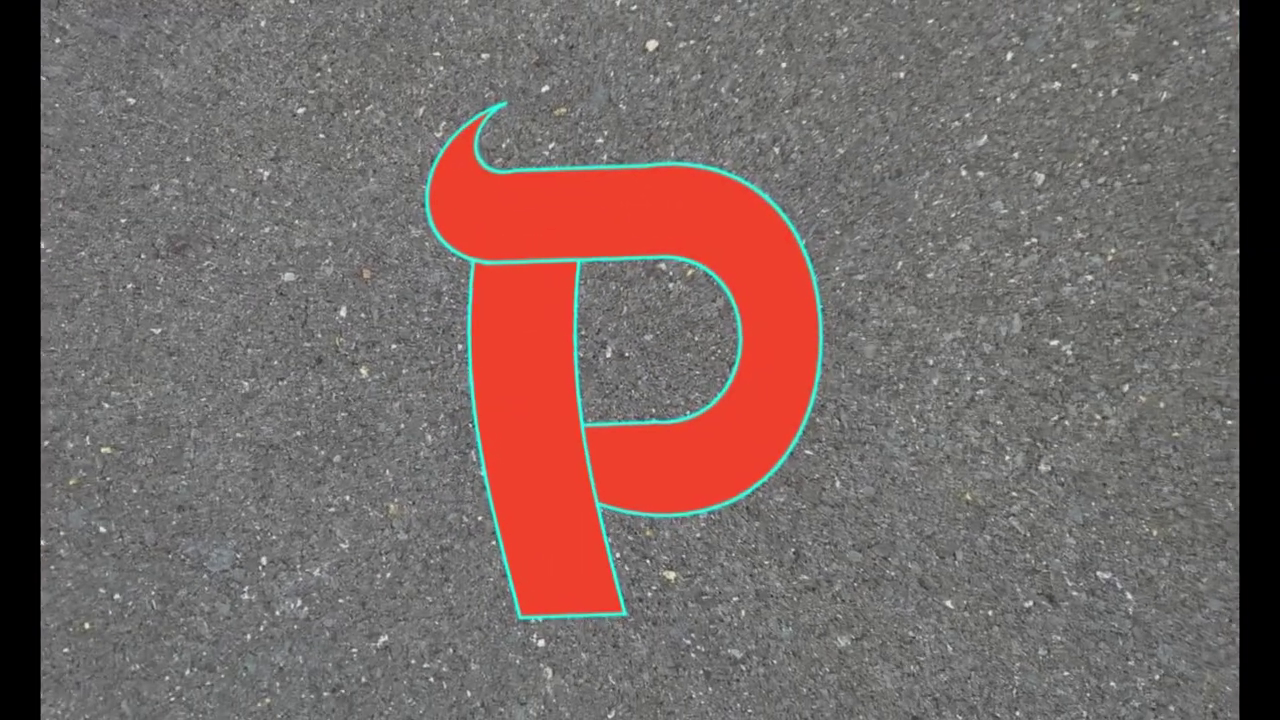